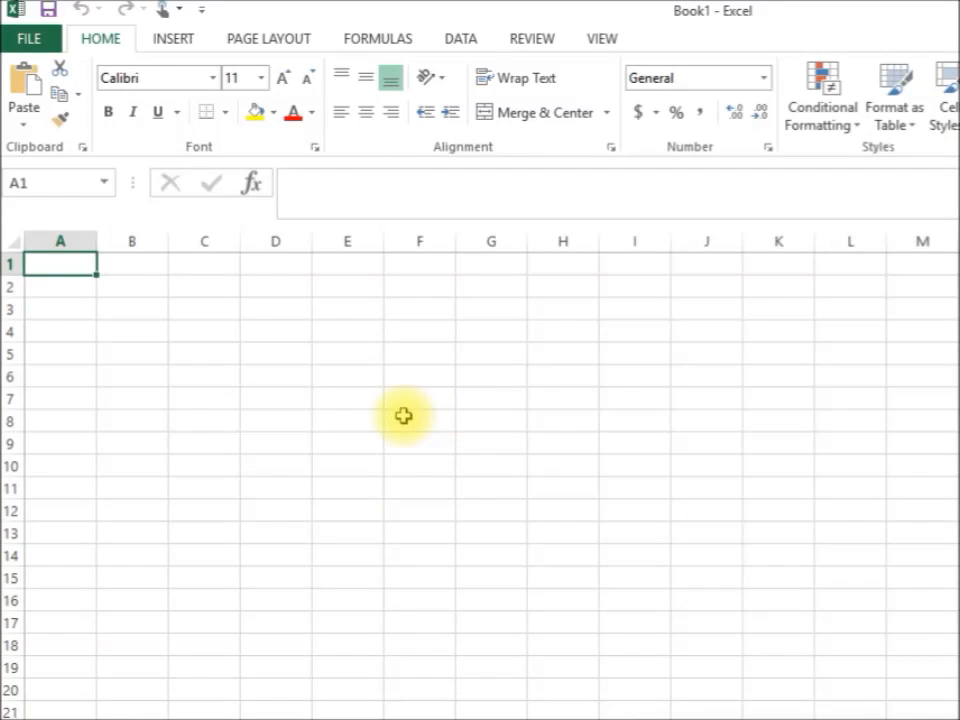
# Paste the coin records table, Record Number through Detail, into A1 of Book1 and scroll through the rows
pyautogui.click(20, 85)
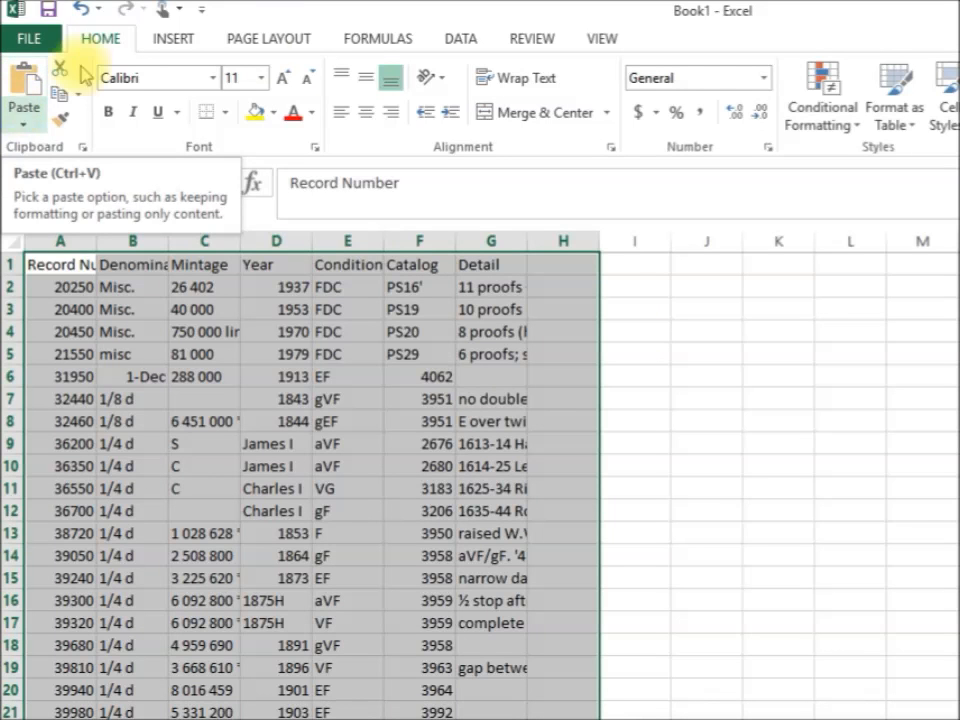
pyautogui.scroll(-20, 310, 480)
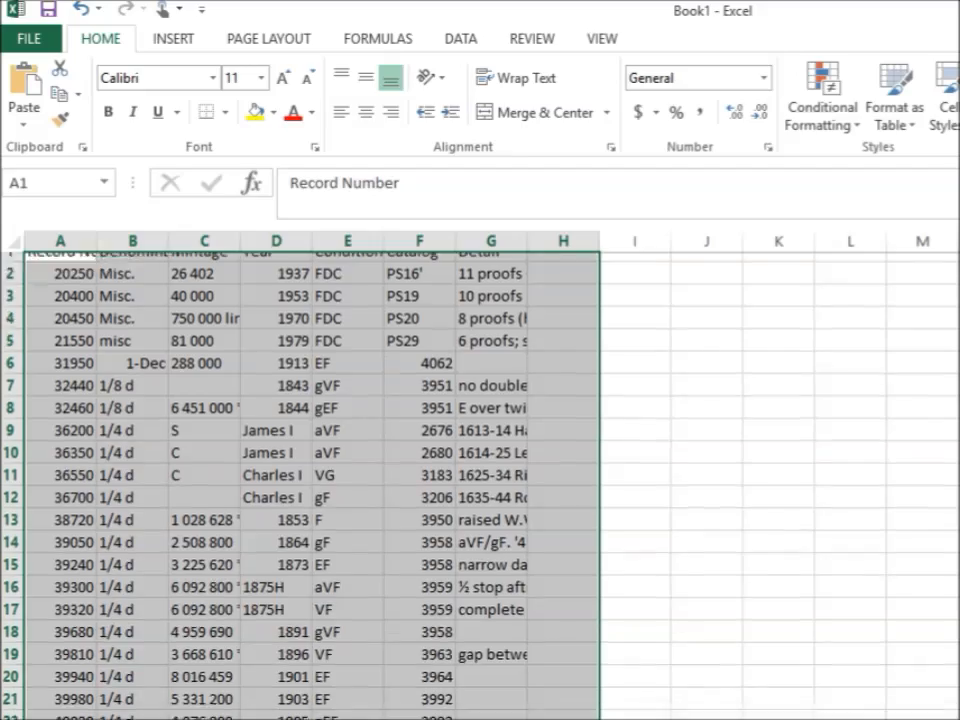
pyautogui.scroll(-12, 310, 480)
pyautogui.scroll(20, 310, 480)
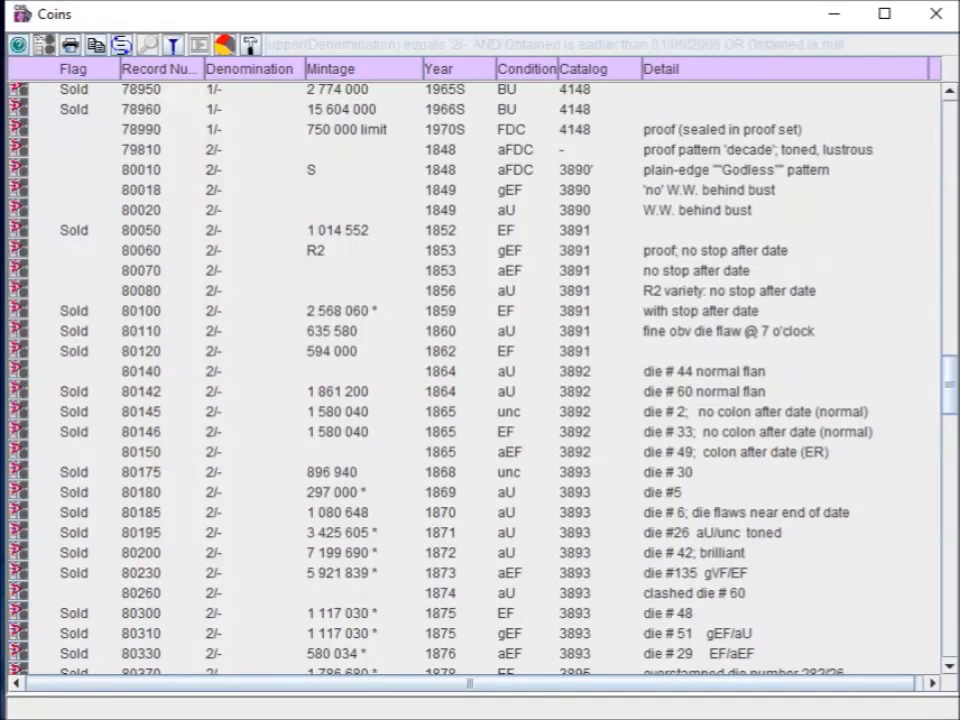
pyautogui.click(270, 331)
pyautogui.click(240, 270)
pyautogui.click(214, 311)
pyautogui.click(888, 270)
pyautogui.moveTo(945, 380); pyautogui.dragTo(946, 634)
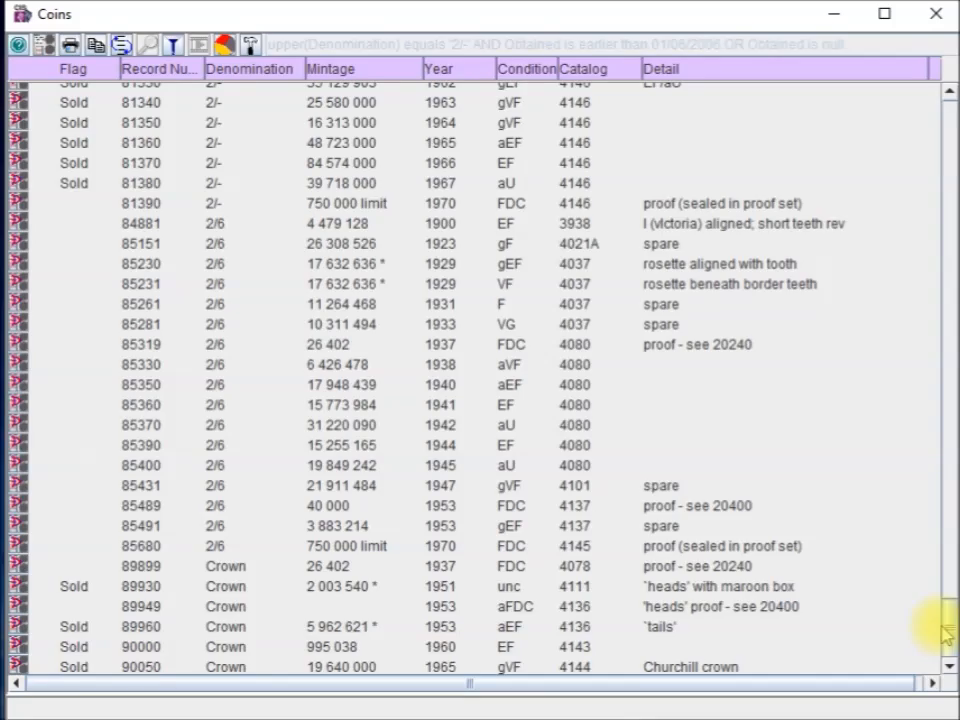
pyautogui.moveTo(948, 612); pyautogui.dragTo(948, 125)
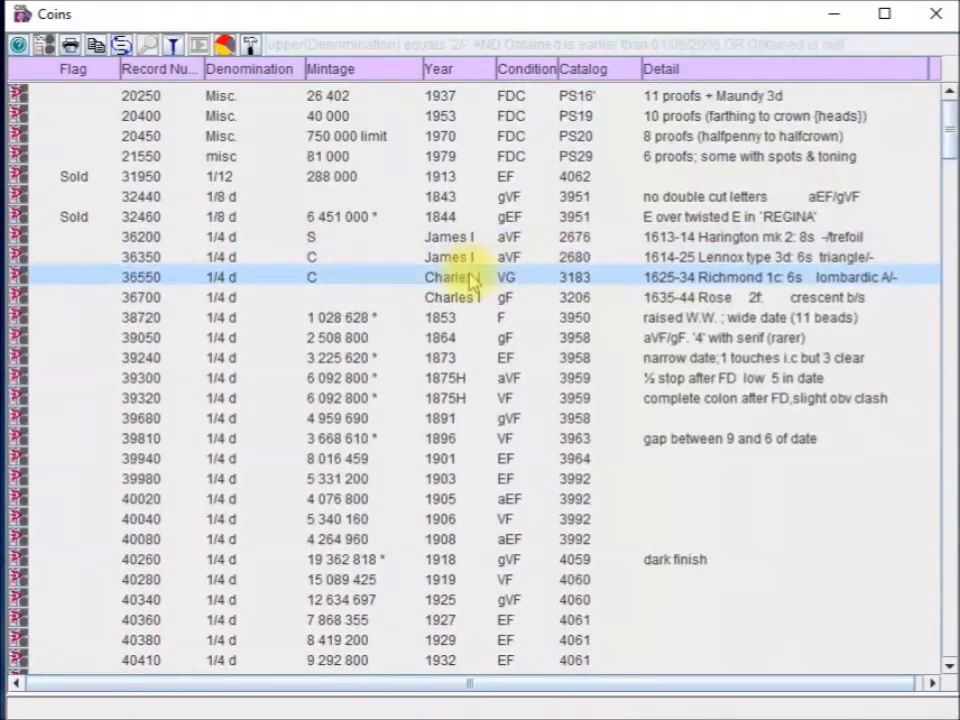
pyautogui.moveTo(472, 282)
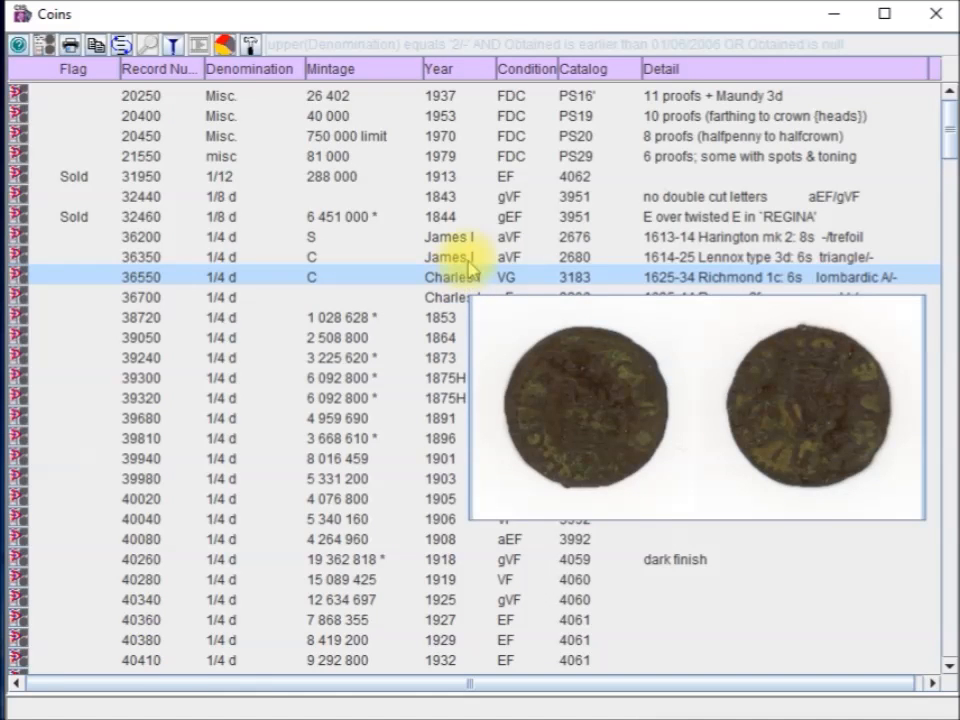
pyautogui.moveTo(486, 248)
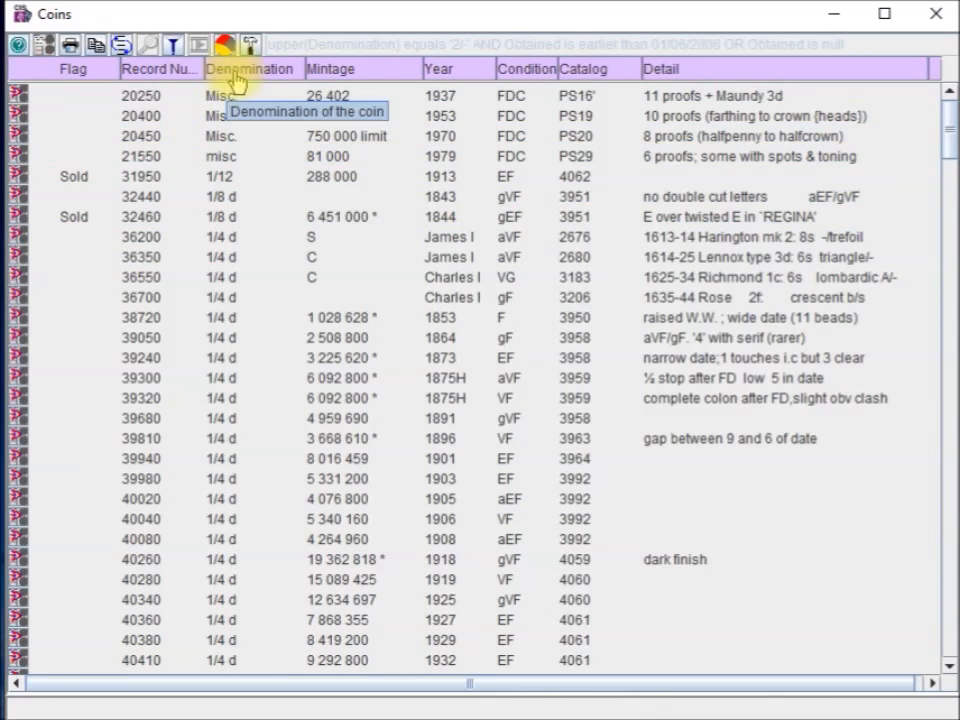
# Add a Country column after Denomination, remove the Mintage column, and move Year ahead of Record Number
pyautogui.rightClick(271, 82)
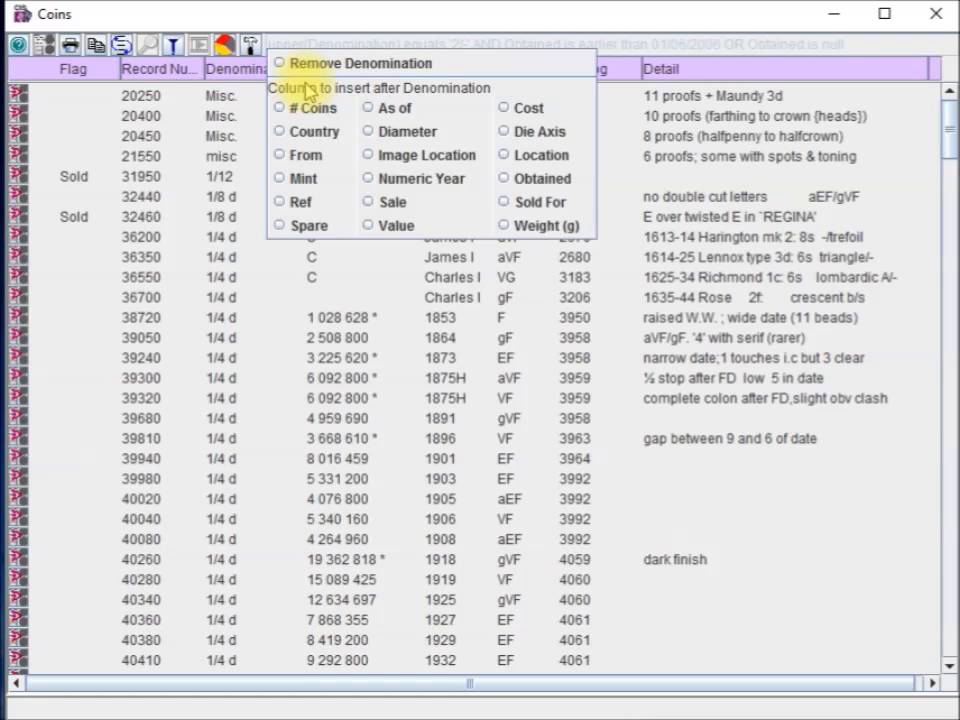
pyautogui.click(279, 131)
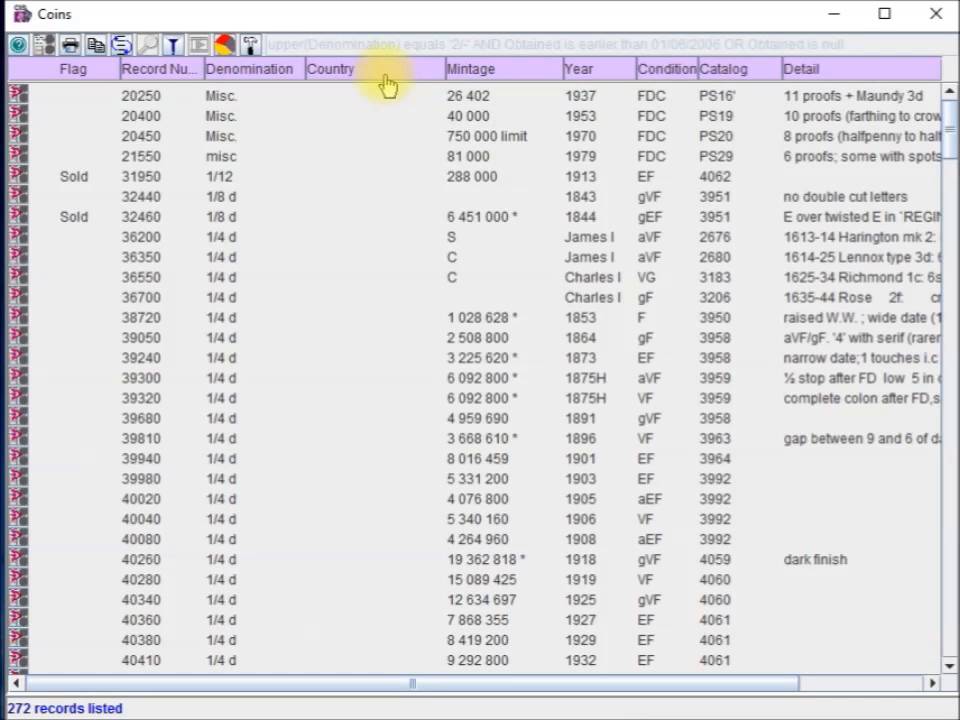
pyautogui.rightClick(476, 78)
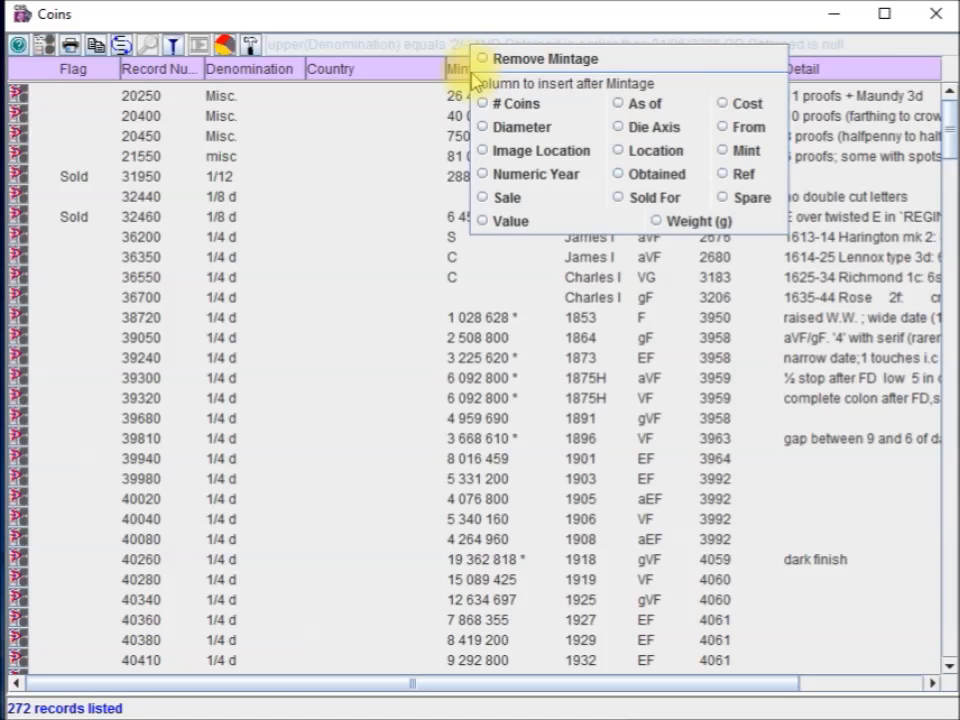
pyautogui.rightClick(502, 75)
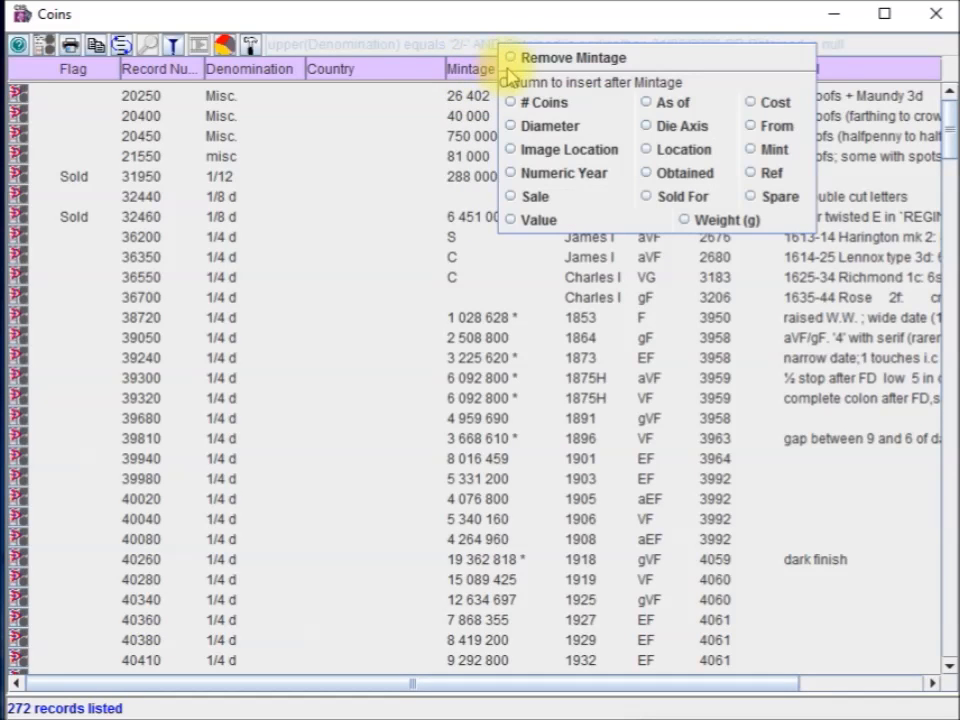
pyautogui.click(519, 60)
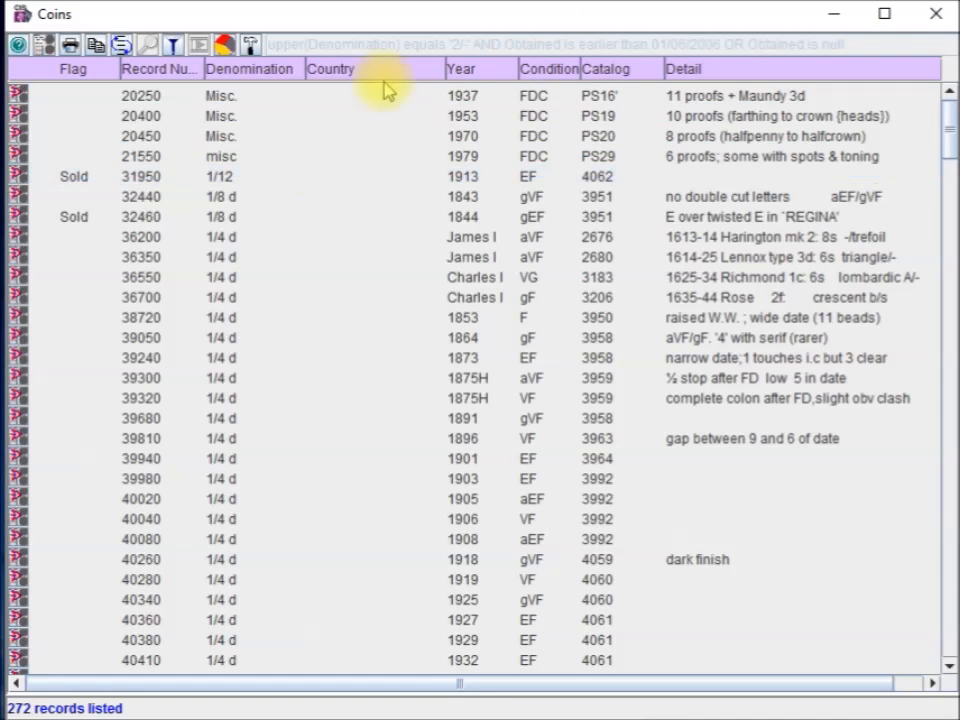
pyautogui.moveTo(476, 74); pyautogui.dragTo(211, 95)
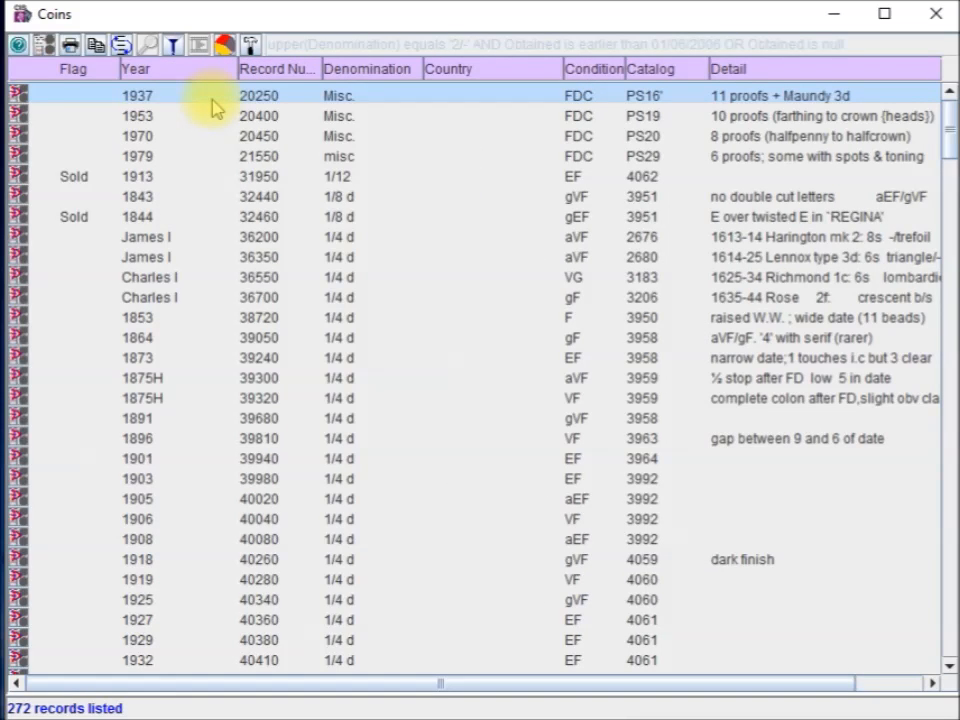
# Show record 90050, the 1965 Churchill crown, in form view and zoom its reverse image to 200%
pyautogui.click(45, 50)
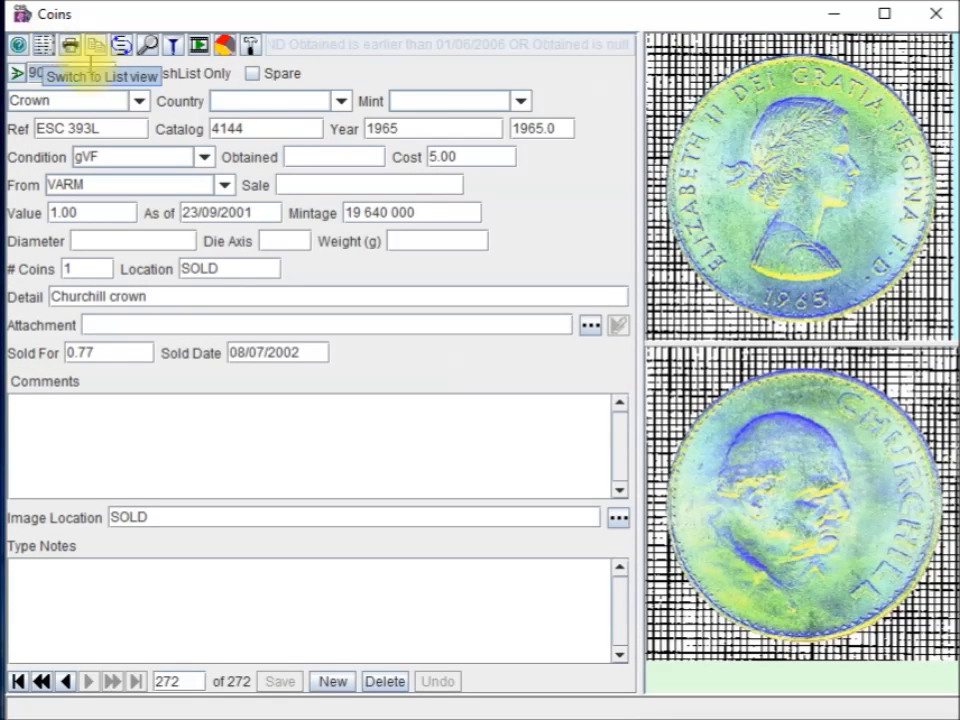
pyautogui.rightClick(727, 166)
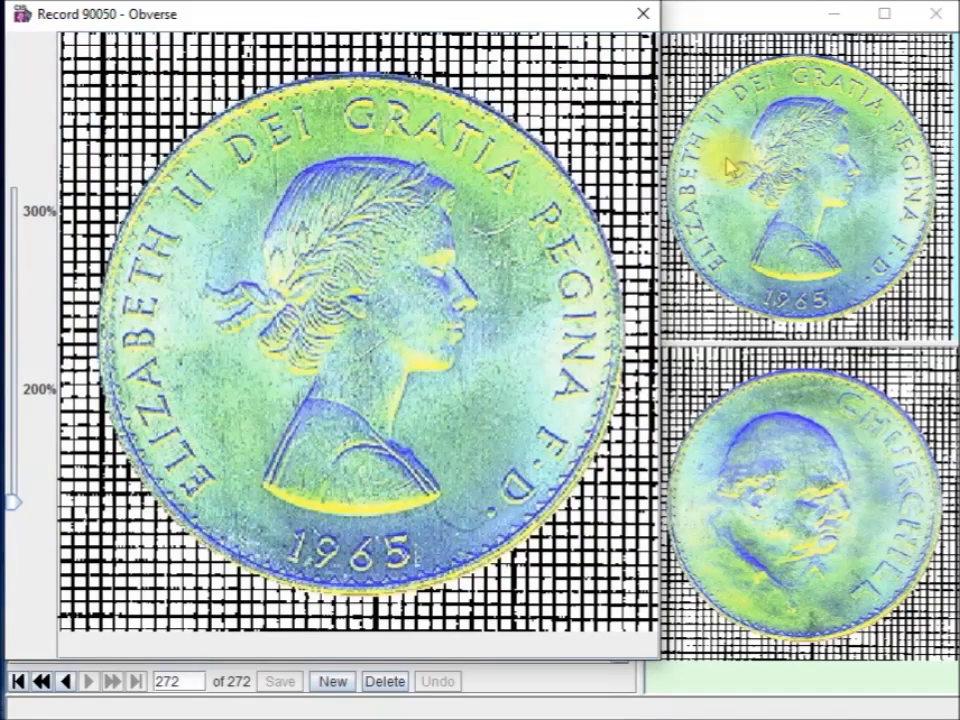
pyautogui.rightClick(801, 456)
pyautogui.moveTo(197, 28); pyautogui.dragTo(562, 113)
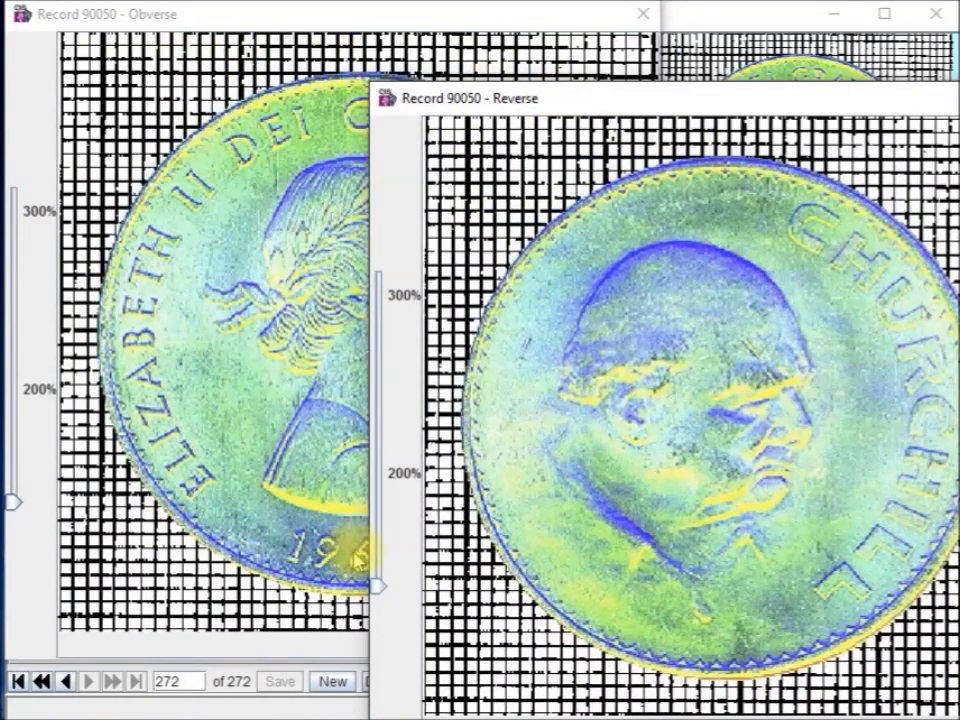
pyautogui.moveTo(385, 585); pyautogui.dragTo(432, 497)
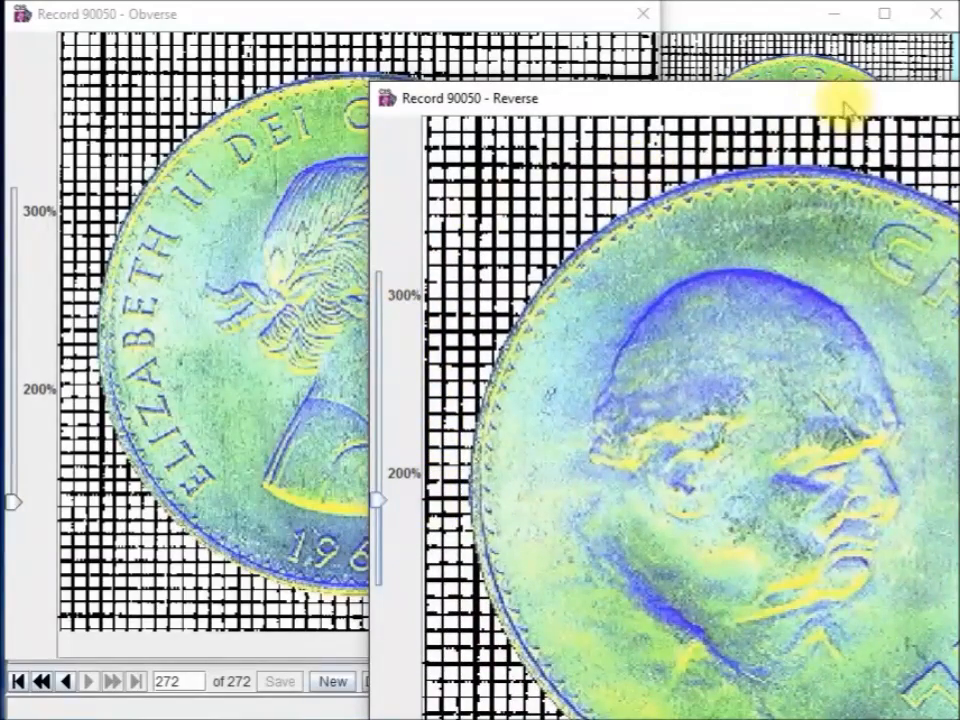
pyautogui.click(681, 64)
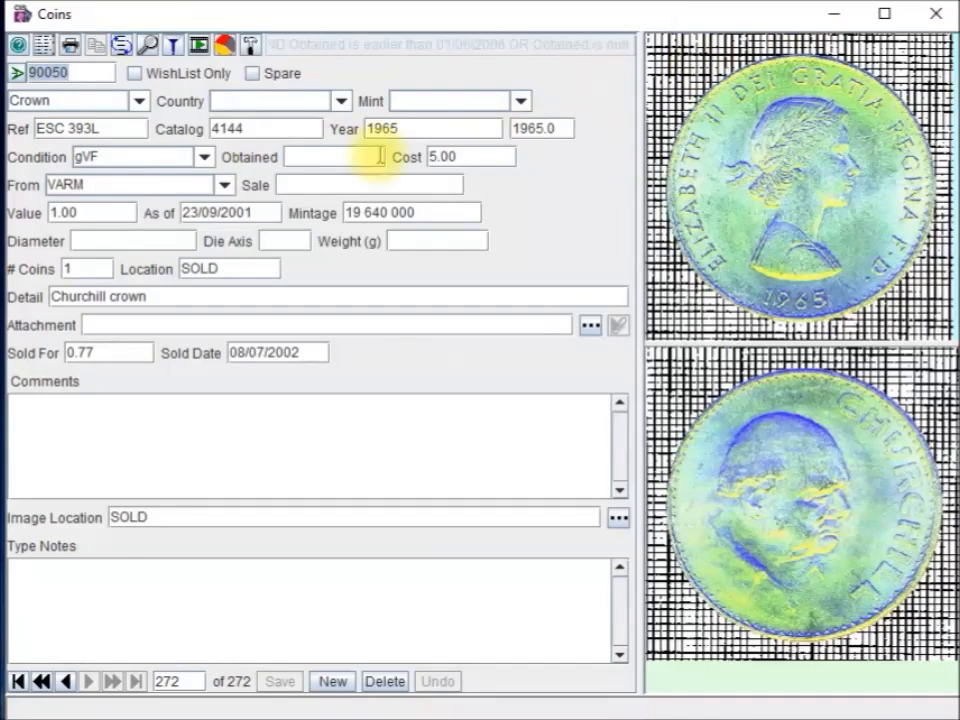
# Load record 79810, the 1848 2/- proof pattern 'decade', and enlarge its obverse image
pyautogui.write('79')
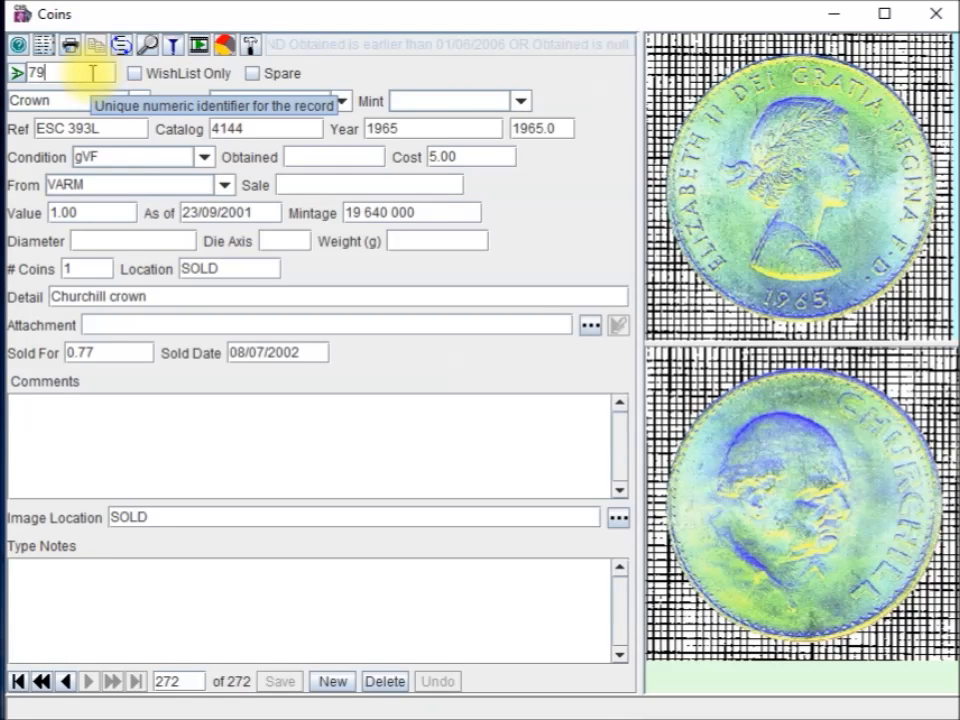
pyautogui.write('81')
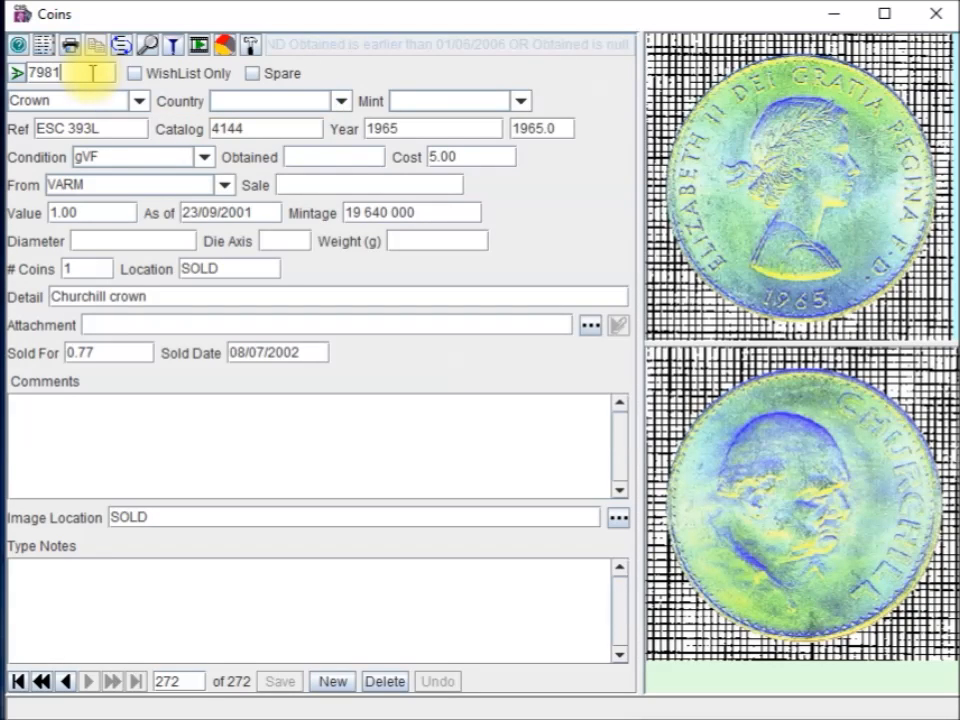
pyautogui.write('0')
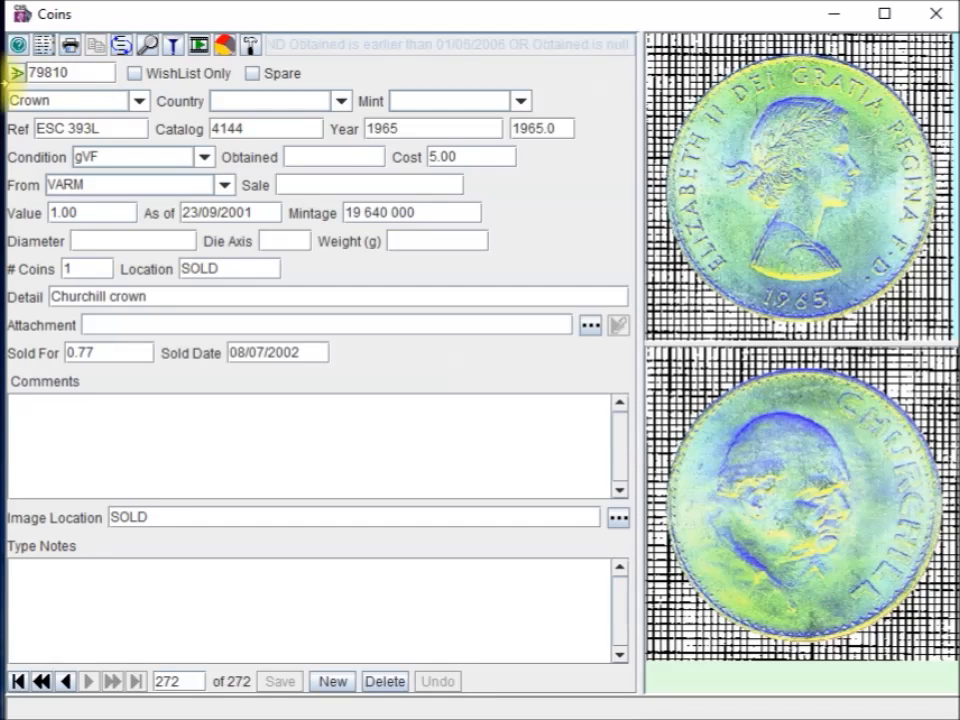
pyautogui.click(17, 73)
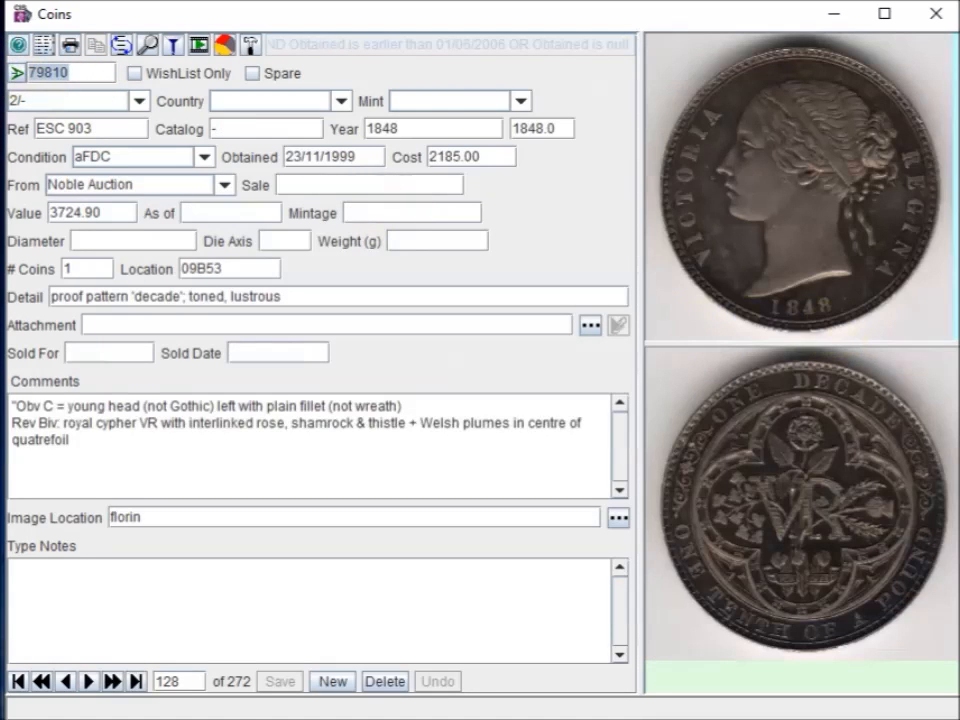
pyautogui.doubleClick(750, 204)
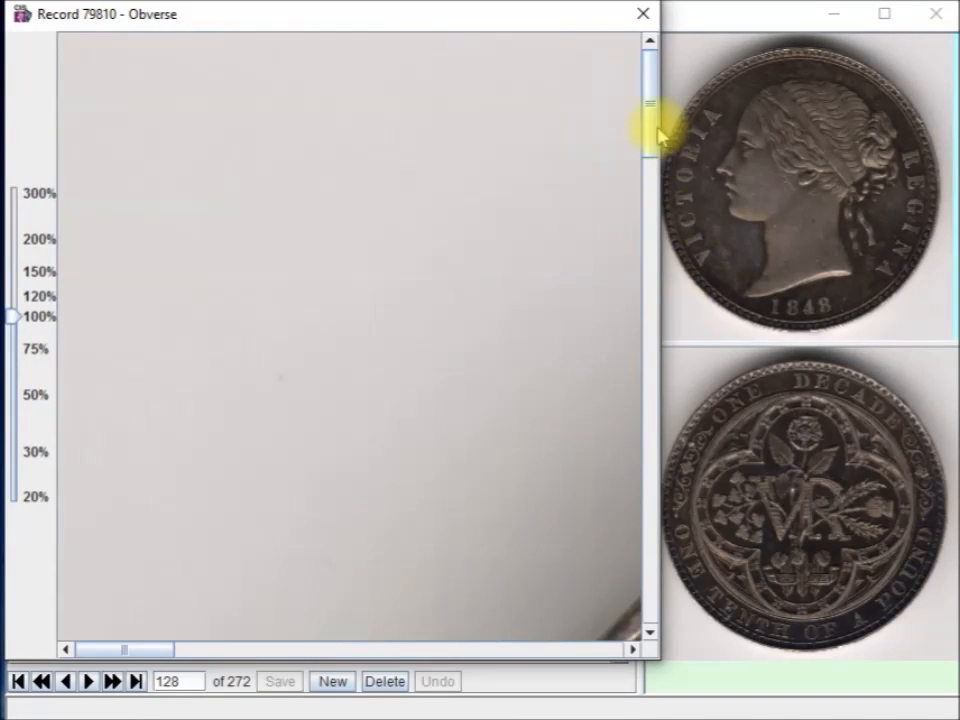
# Zoom the enlarged obverse image to 300%, then close the viewer
pyautogui.moveTo(17, 317); pyautogui.dragTo(64, 210)
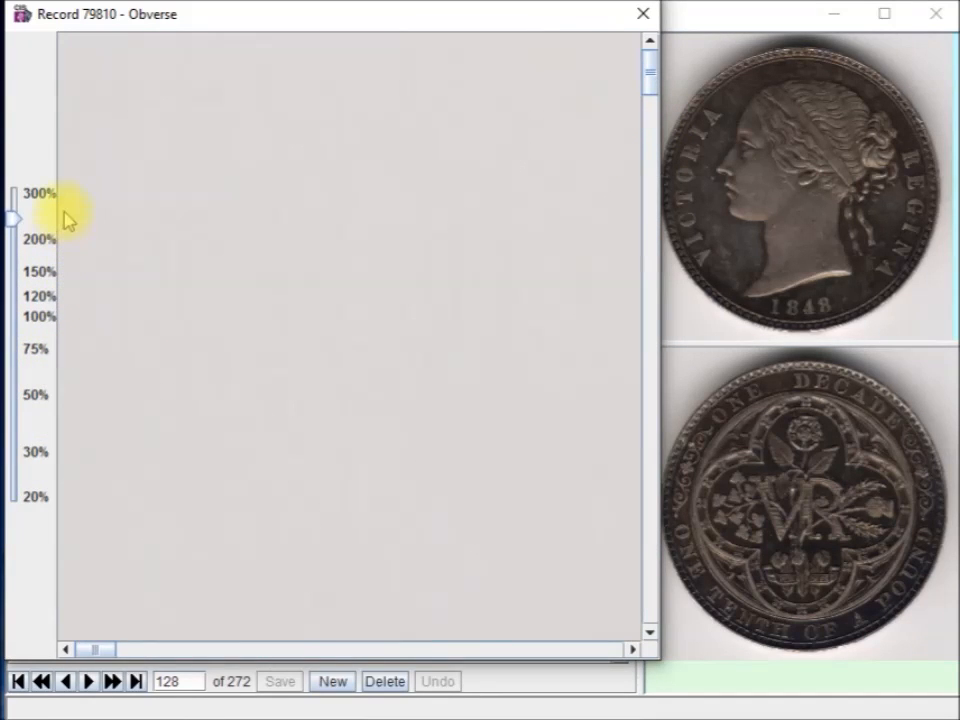
pyautogui.click(85, 650)
pyautogui.moveTo(85, 650); pyautogui.dragTo(390, 625)
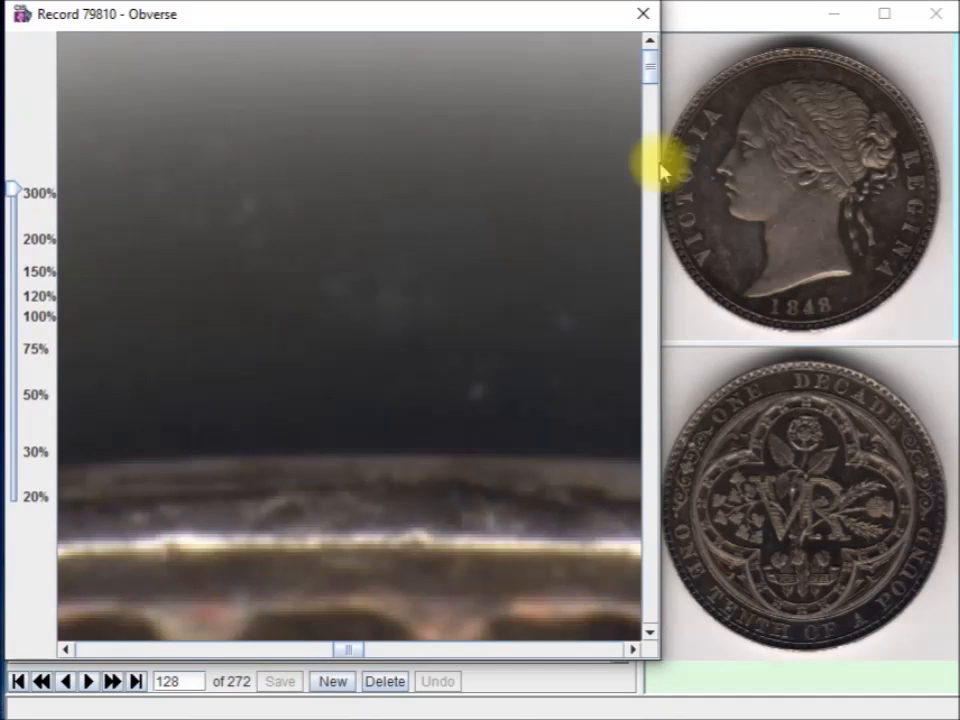
pyautogui.moveTo(649, 72); pyautogui.dragTo(519, 101)
pyautogui.moveTo(16, 193); pyautogui.dragTo(20, 335)
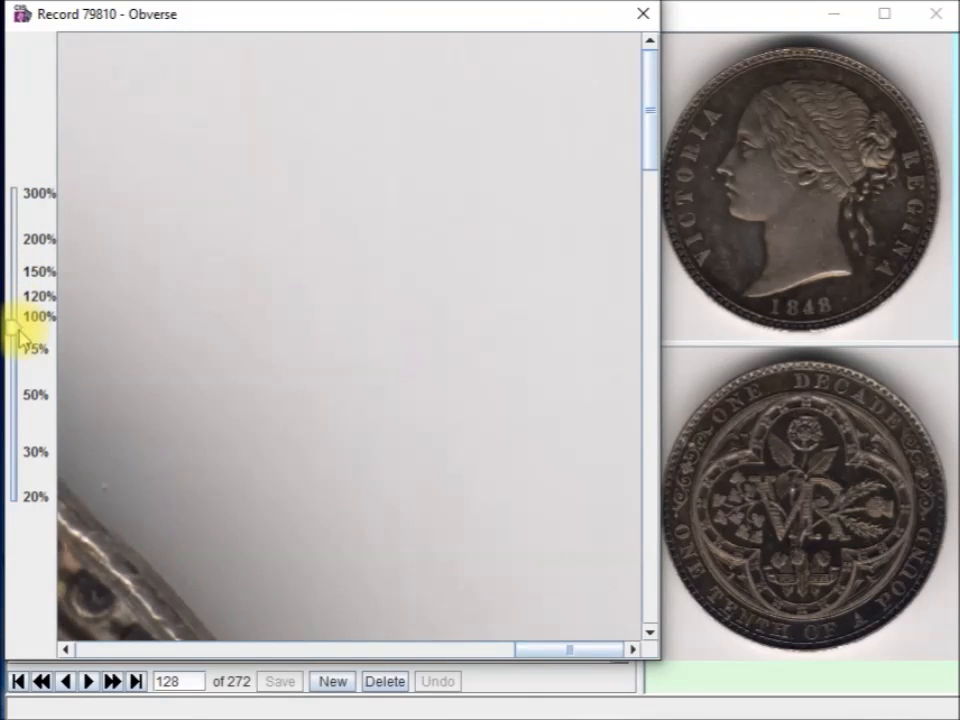
pyautogui.click(642, 15)
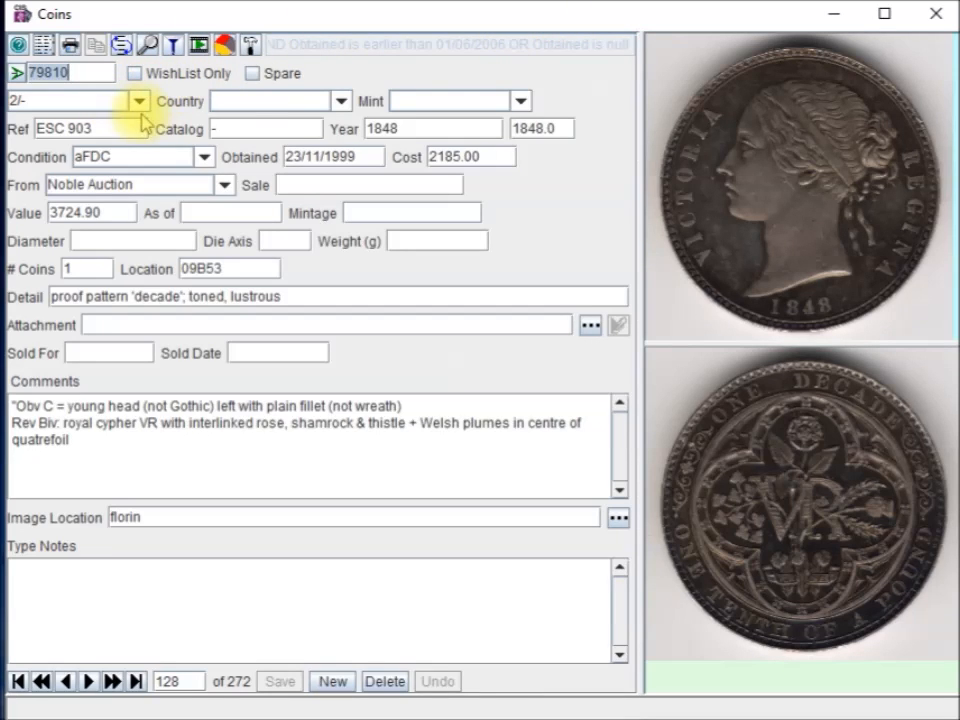
pyautogui.click(250, 46)
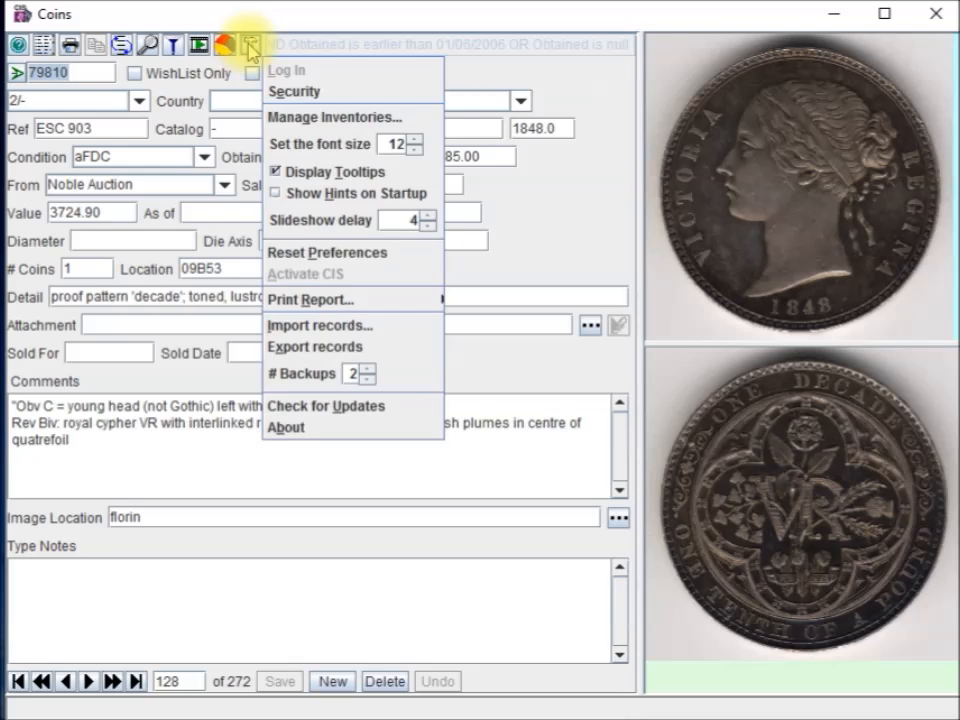
# Open Security Settings and review the permissions of the unencrypted, Minimum-security database
pyautogui.click(296, 93)
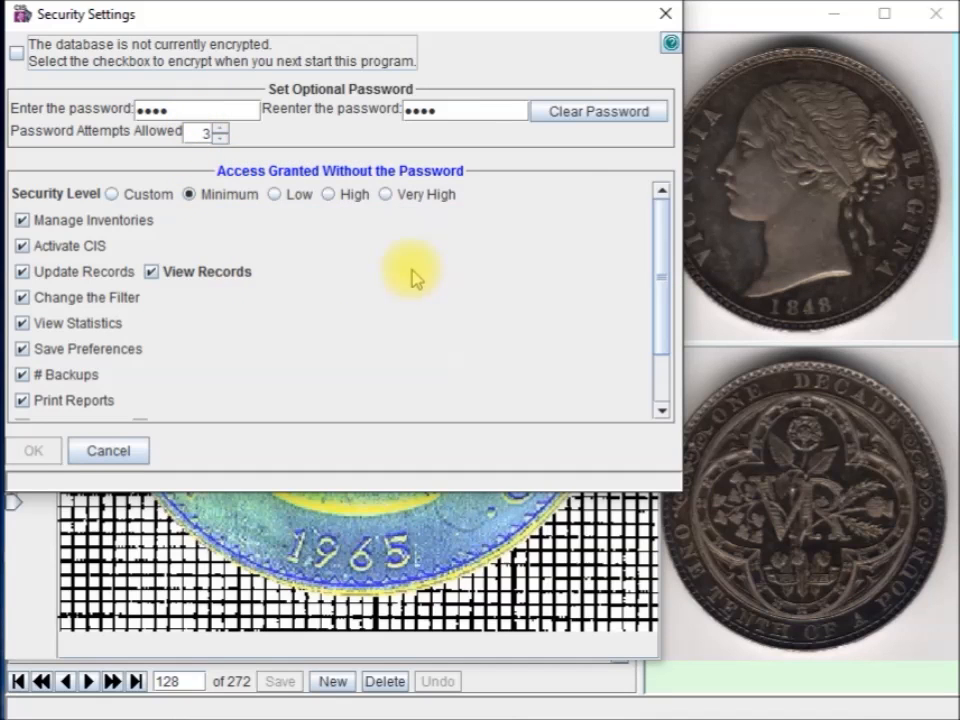
pyautogui.moveTo(662, 234); pyautogui.dragTo(681, 225)
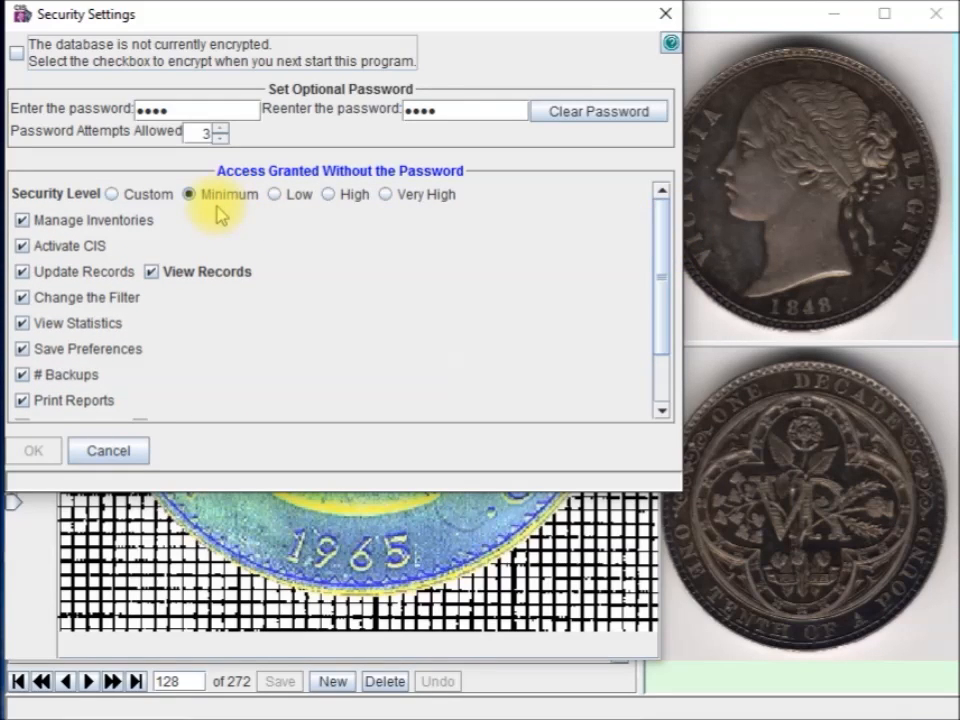
pyautogui.moveTo(662, 221); pyautogui.dragTo(664, 306)
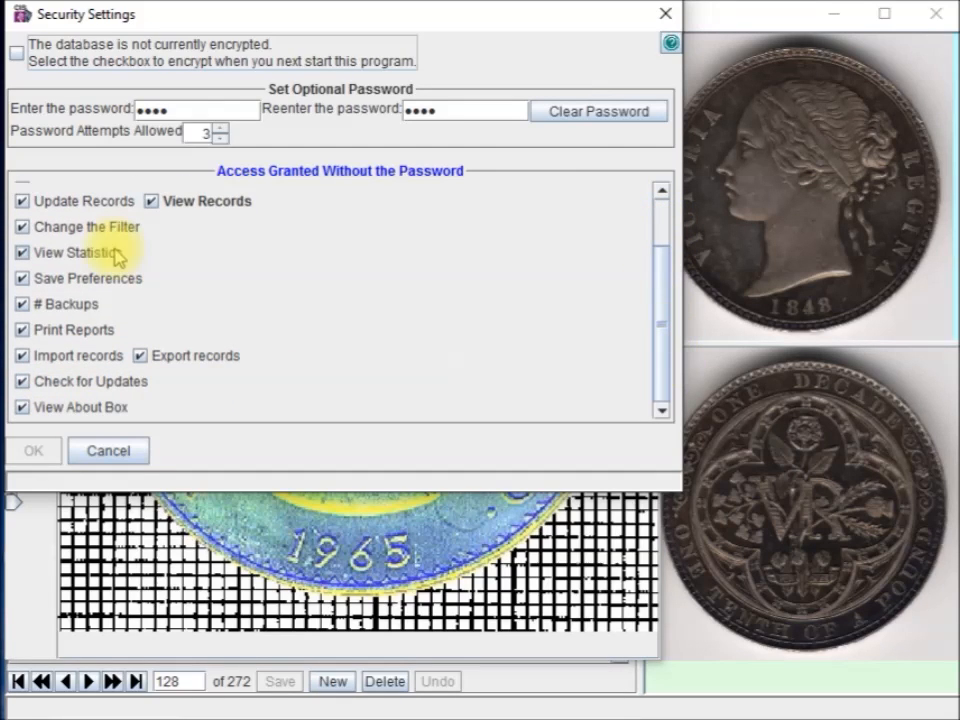
pyautogui.moveTo(654, 302); pyautogui.dragTo(683, 224)
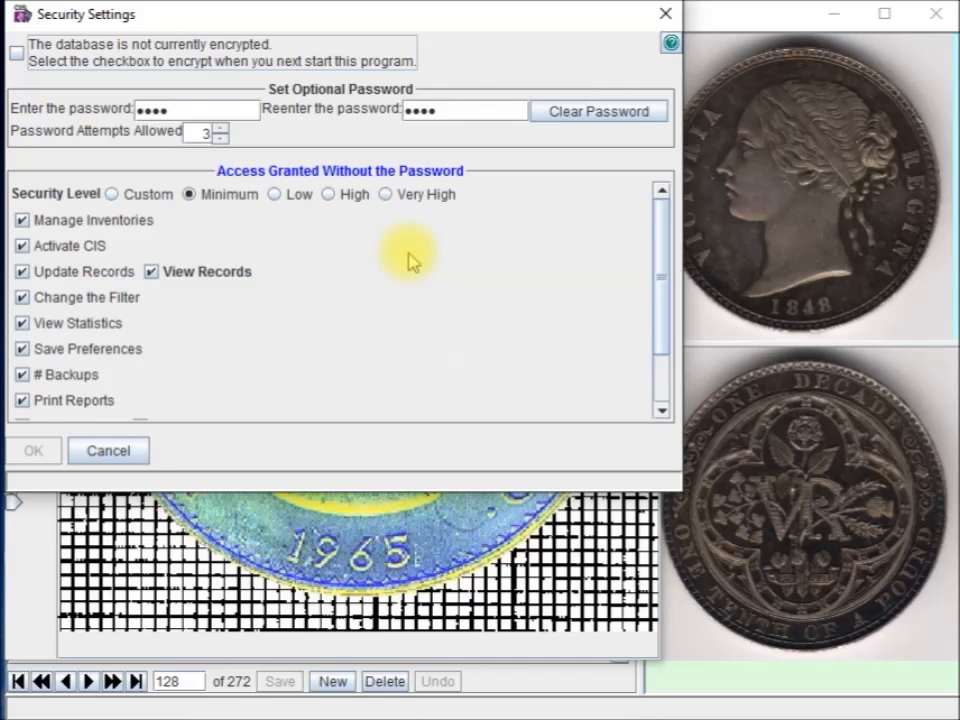
# Choose the Very High security level, enable database encryption at next startup, and save the settings
pyautogui.click(386, 195)
pyautogui.moveTo(654, 214)
pyautogui.mouseDown()
pyautogui.moveTo(641, 326)
pyautogui.moveTo(656, 221)
pyautogui.mouseUp()
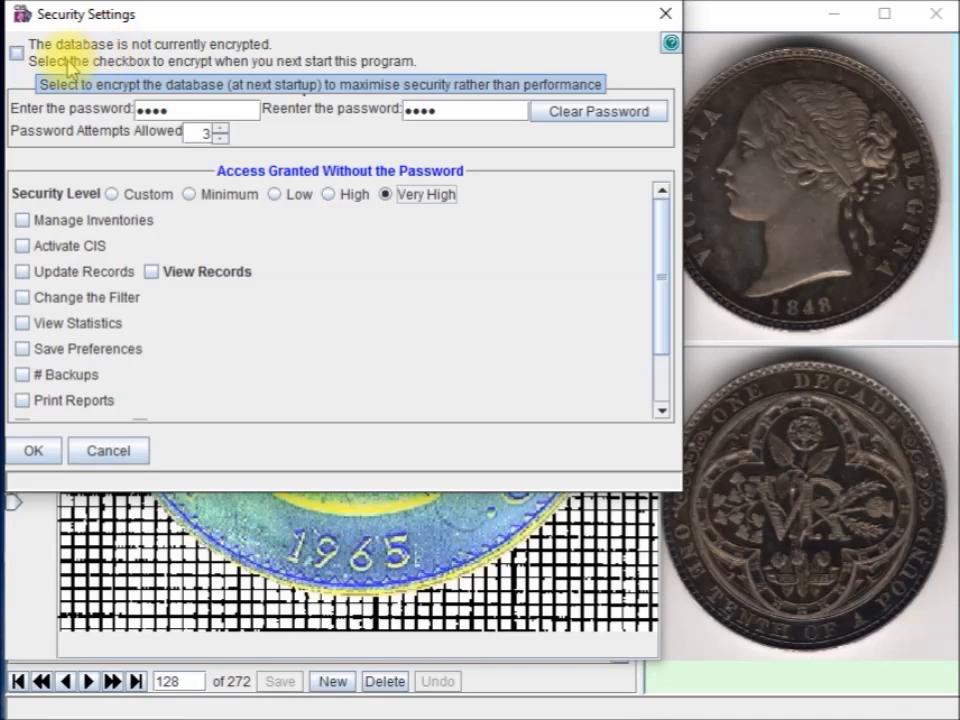
pyautogui.click(17, 52)
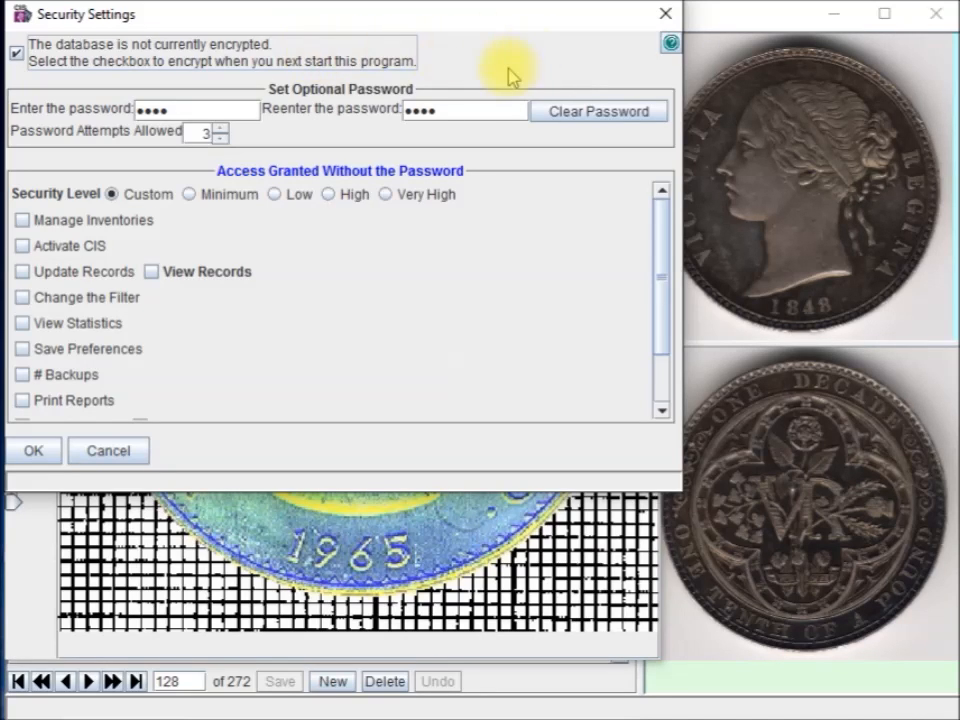
pyautogui.click(33, 450)
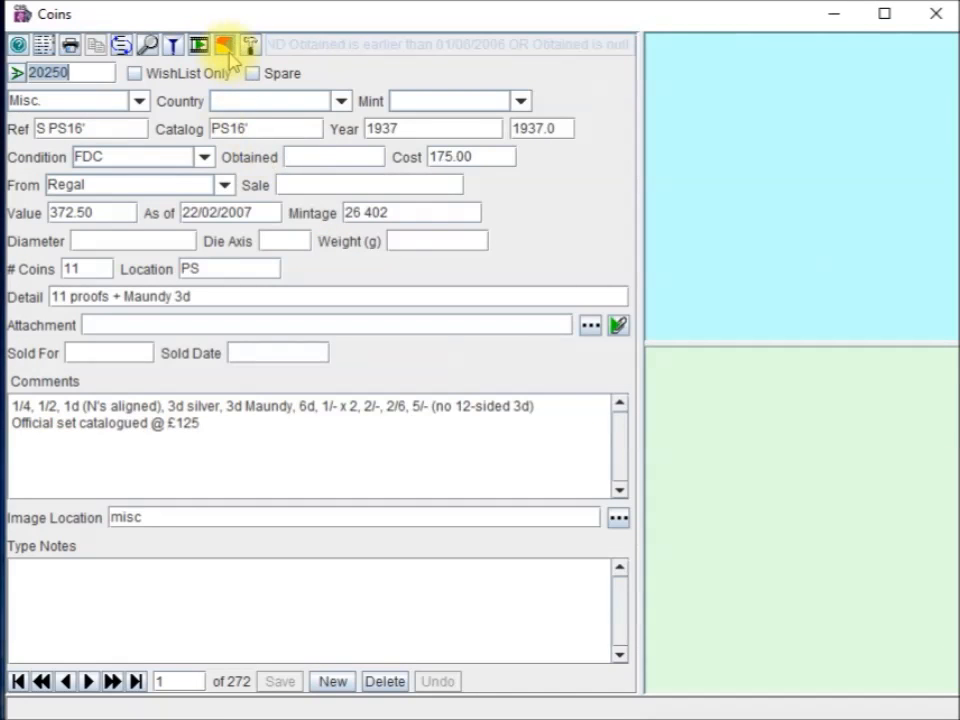
pyautogui.click(226, 46)
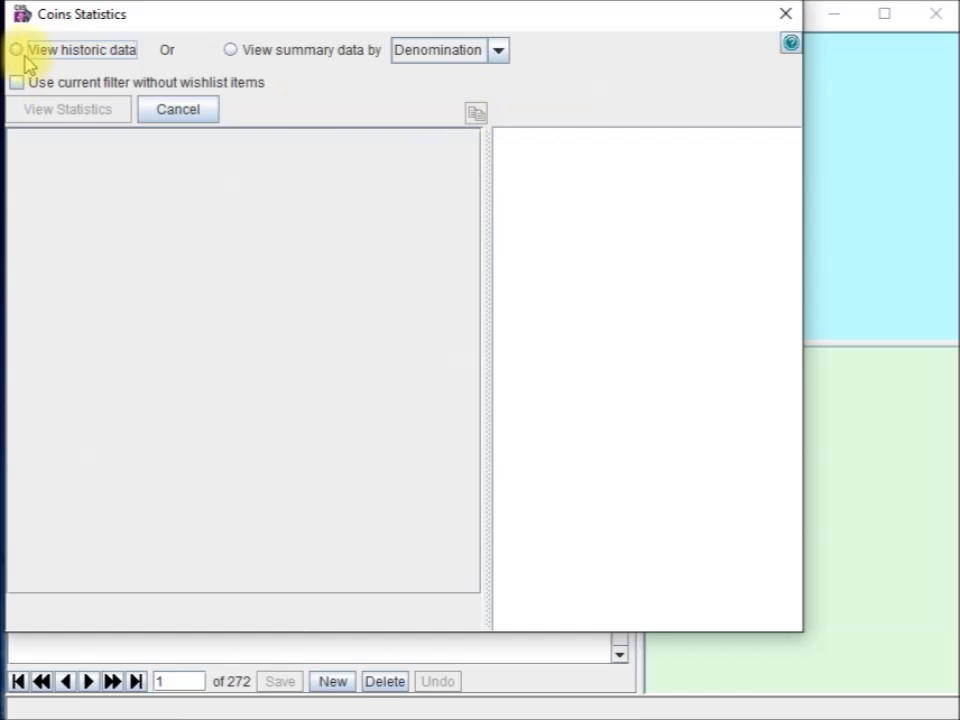
pyautogui.click(232, 51)
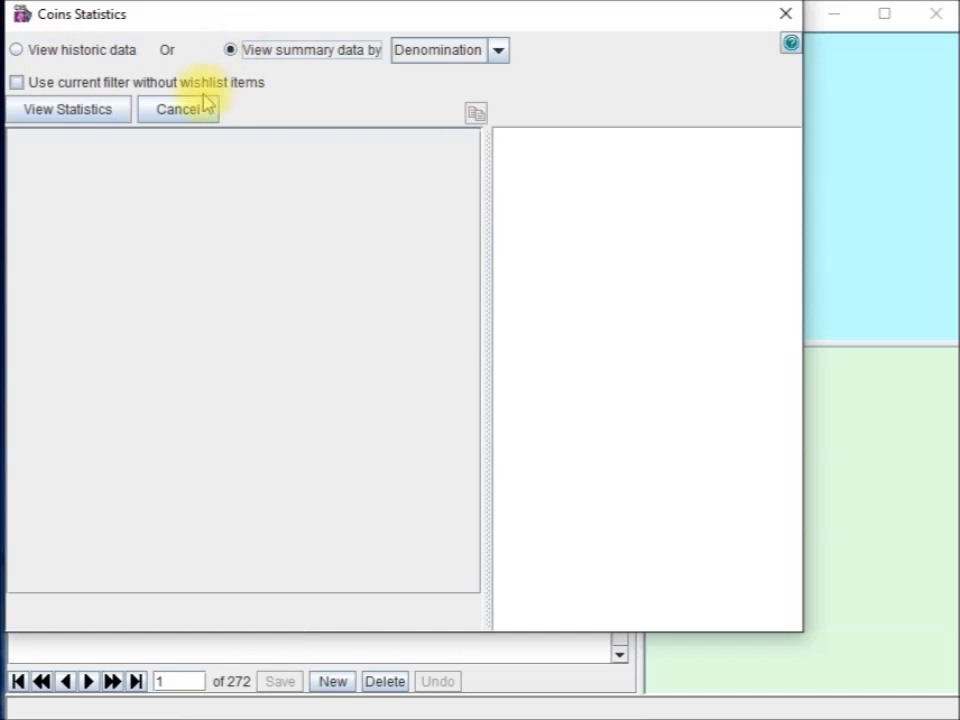
pyautogui.click(70, 110)
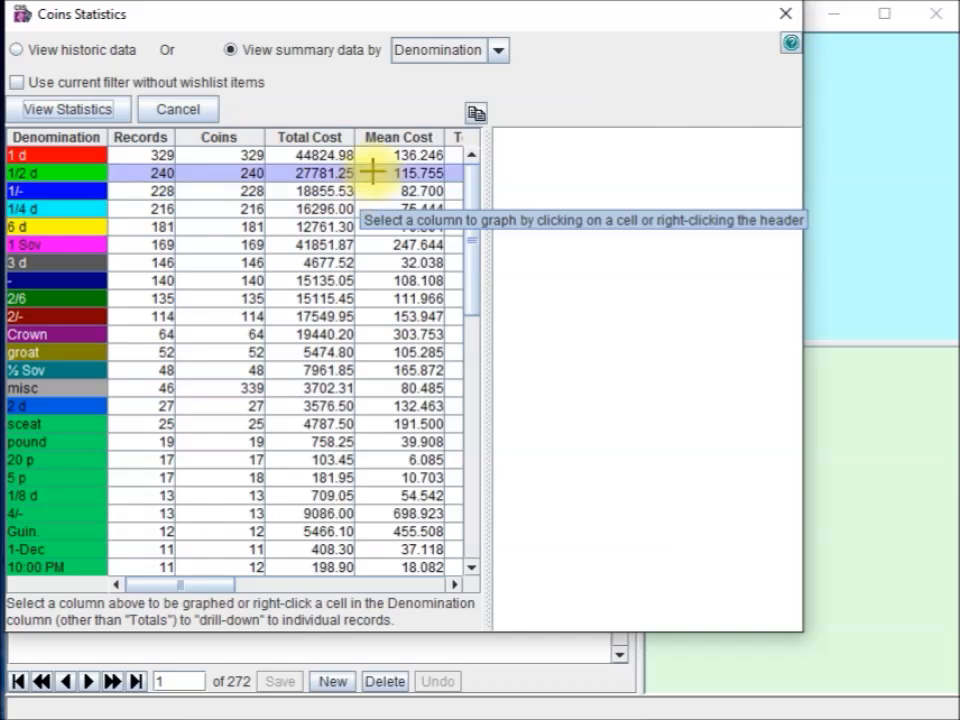
pyautogui.click(783, 15)
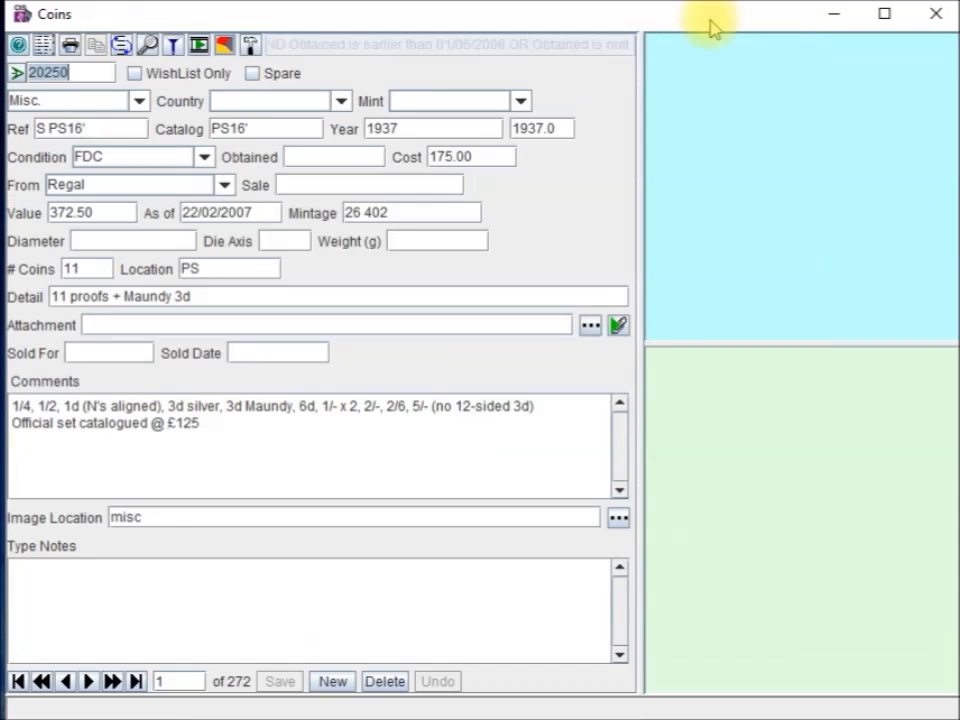
# Apply the 2/- and Obtained-date filter, then skip ahead to record 14, an 1873 1/4 d coin
pyautogui.click(173, 45)
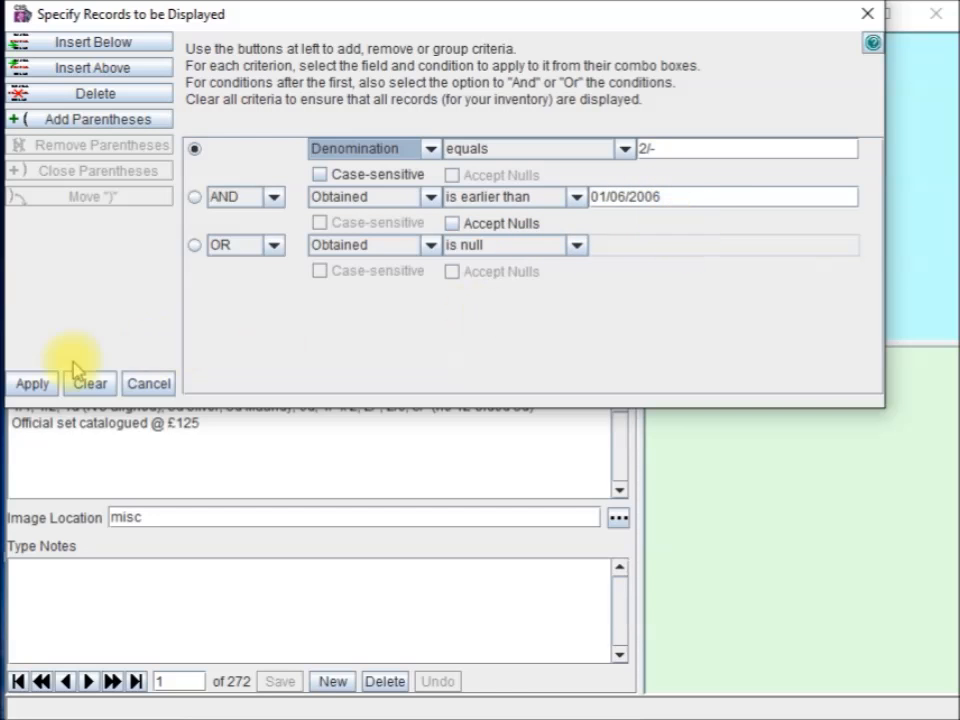
pyautogui.click(27, 387)
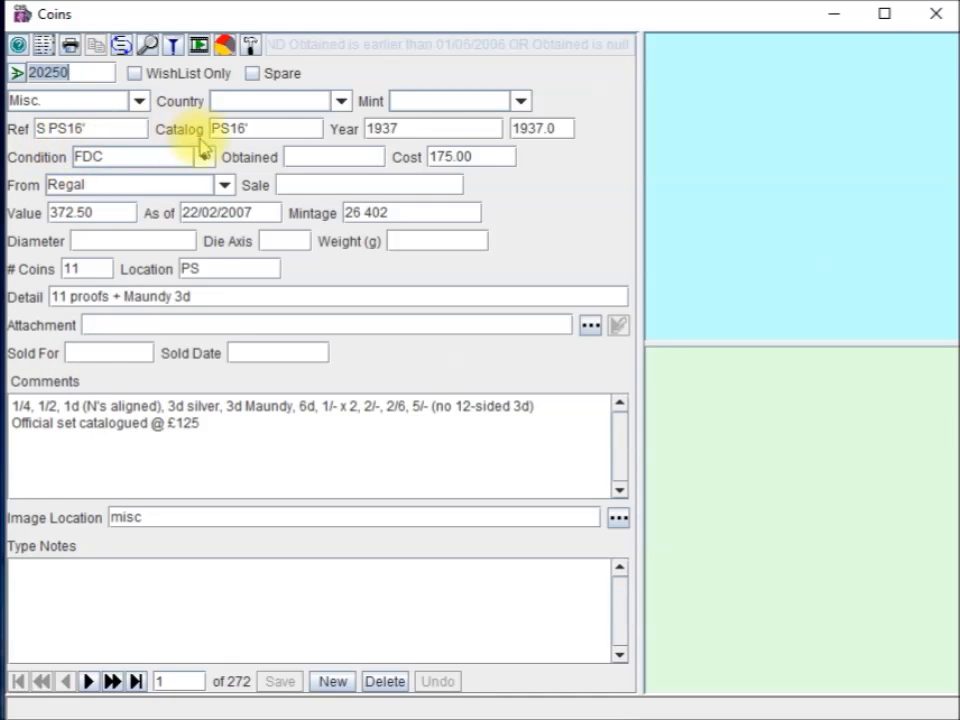
pyautogui.click(119, 681)
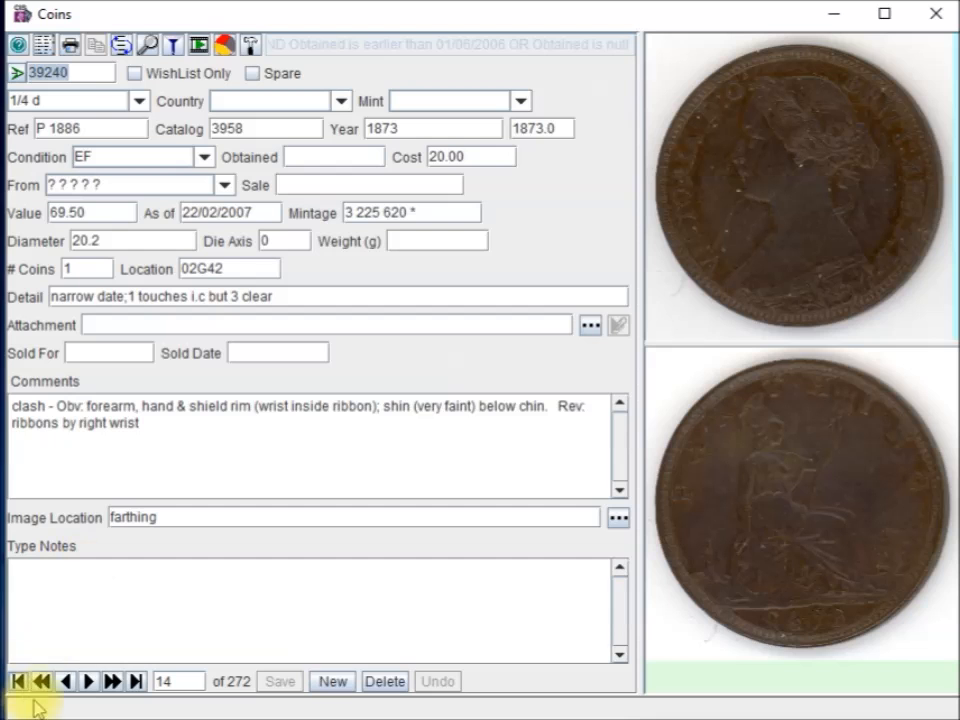
# Group the two Obtained conditions in parentheses and apply, narrowing the list to 122 records
pyautogui.click(177, 40)
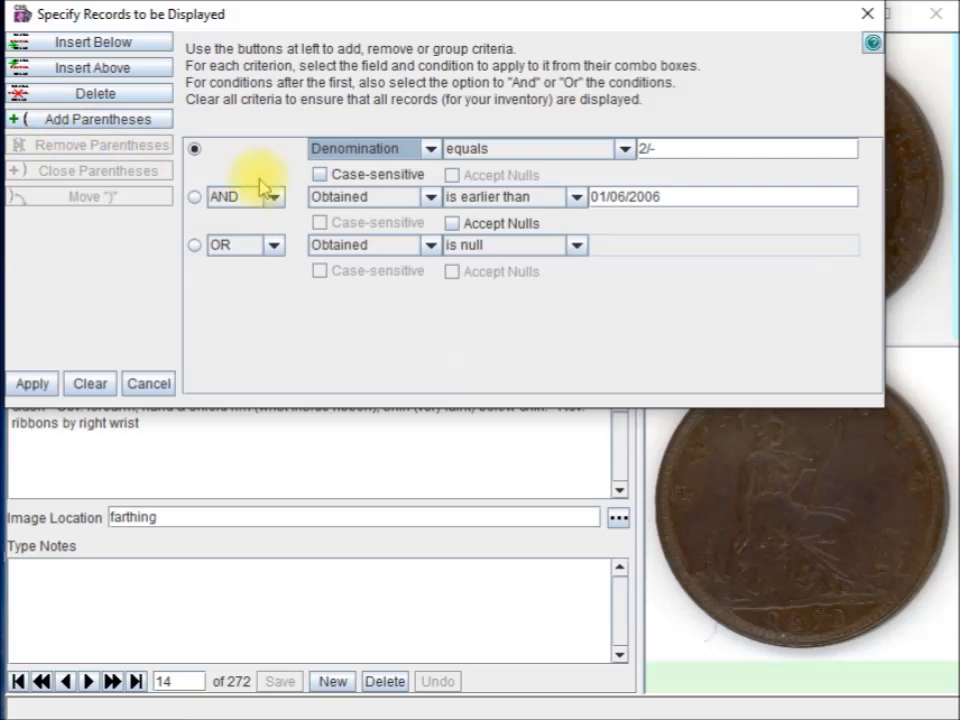
pyautogui.click(198, 198)
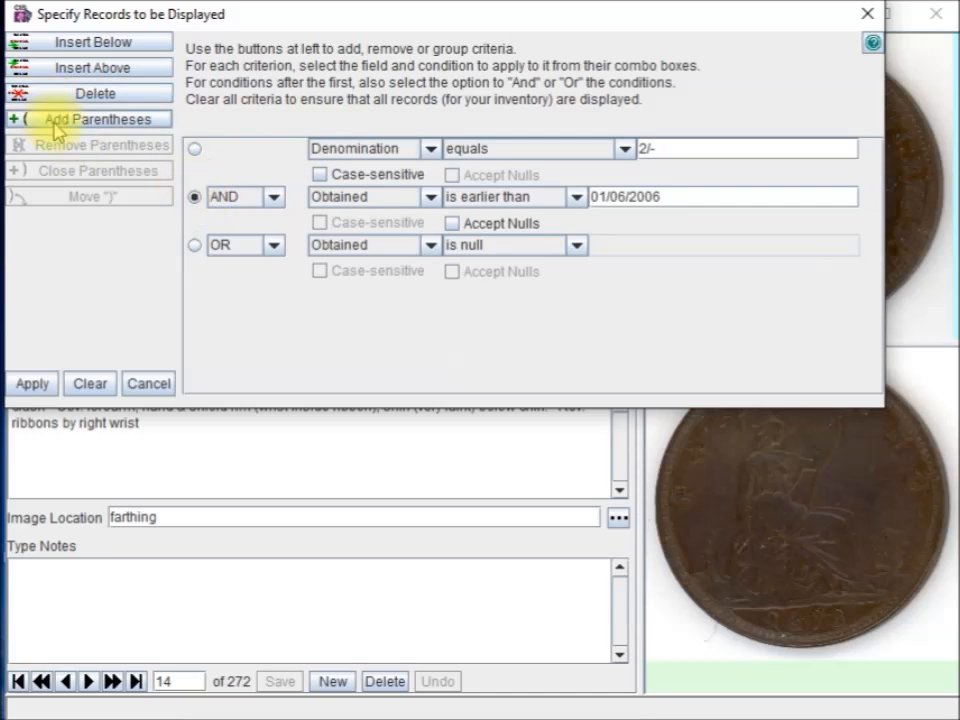
pyautogui.click(58, 121)
pyautogui.click(31, 378)
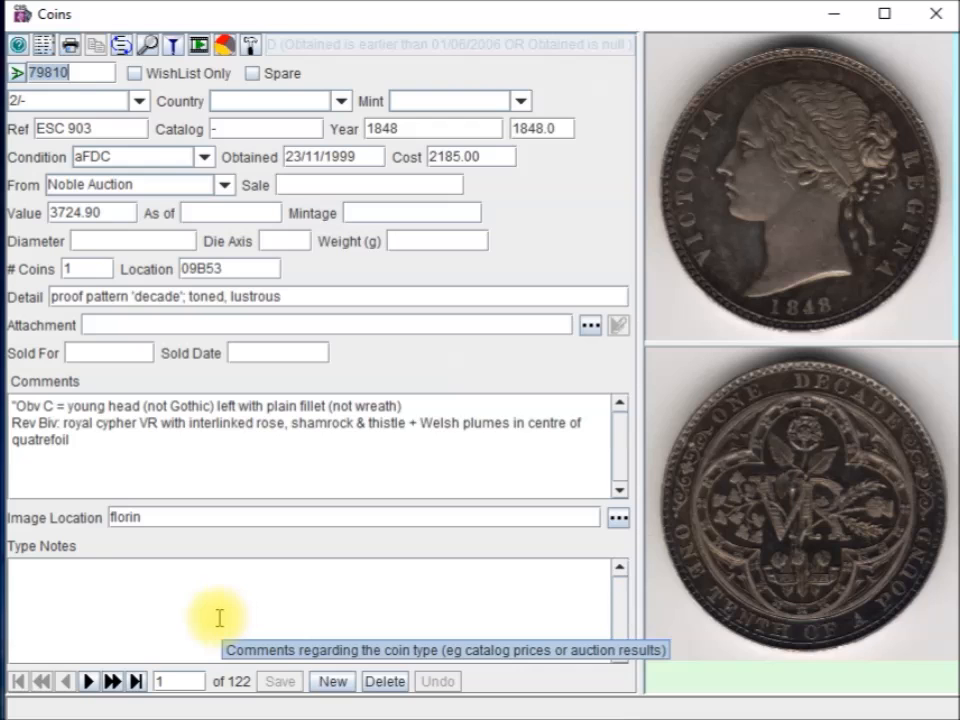
pyautogui.click(173, 42)
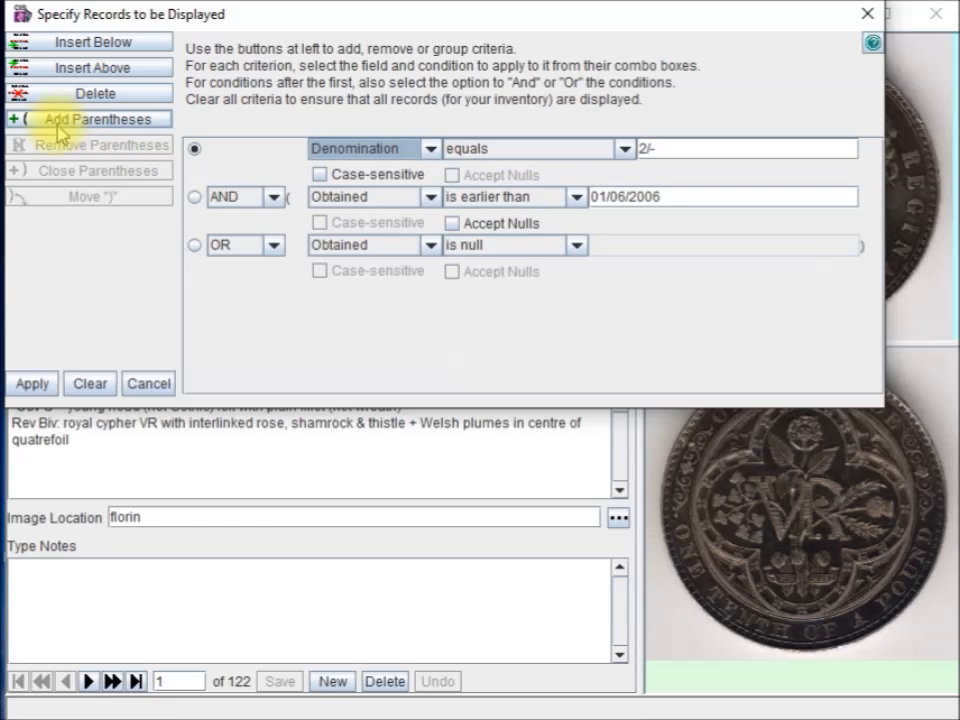
# Simplify the filter to Denomination 2/- AND Obtained before 01/06/2006, accepting blank dates, and apply it
pyautogui.click(195, 197)
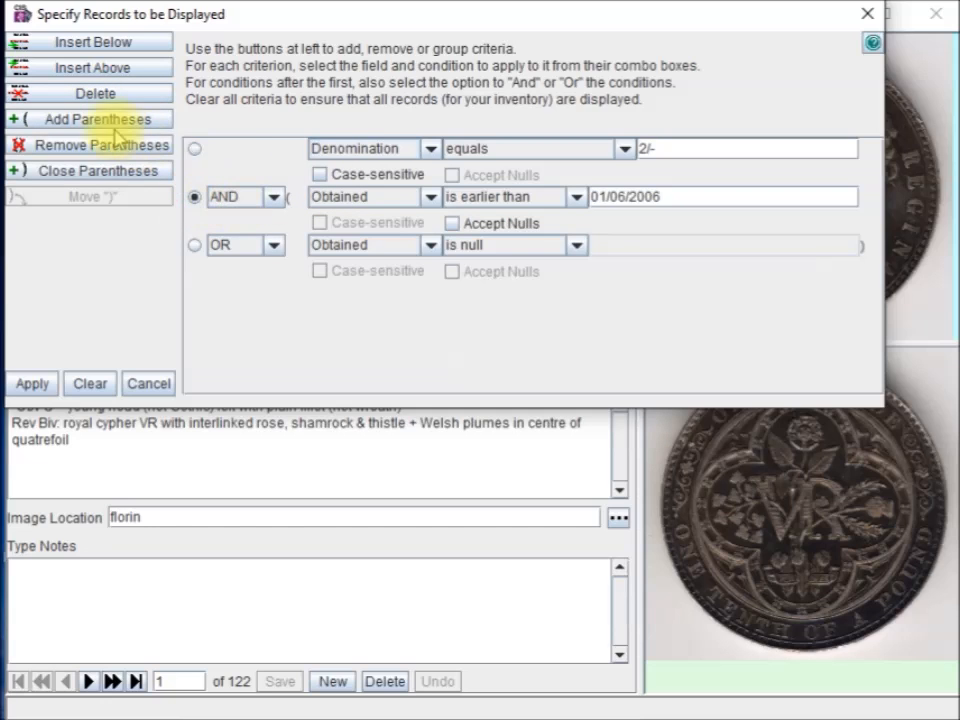
pyautogui.click(55, 146)
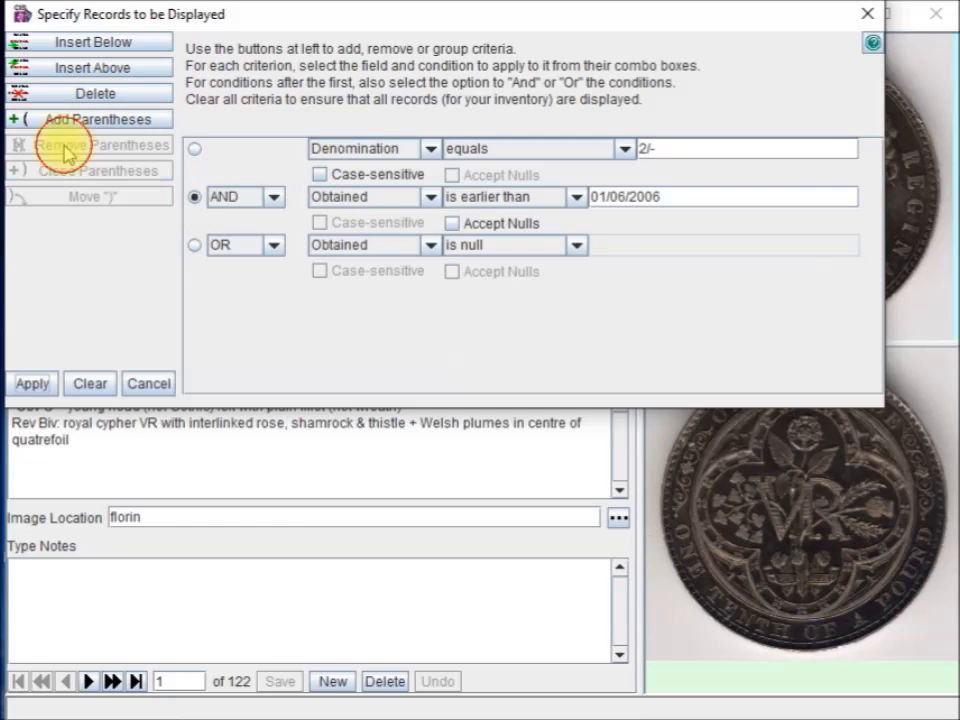
pyautogui.click(195, 245)
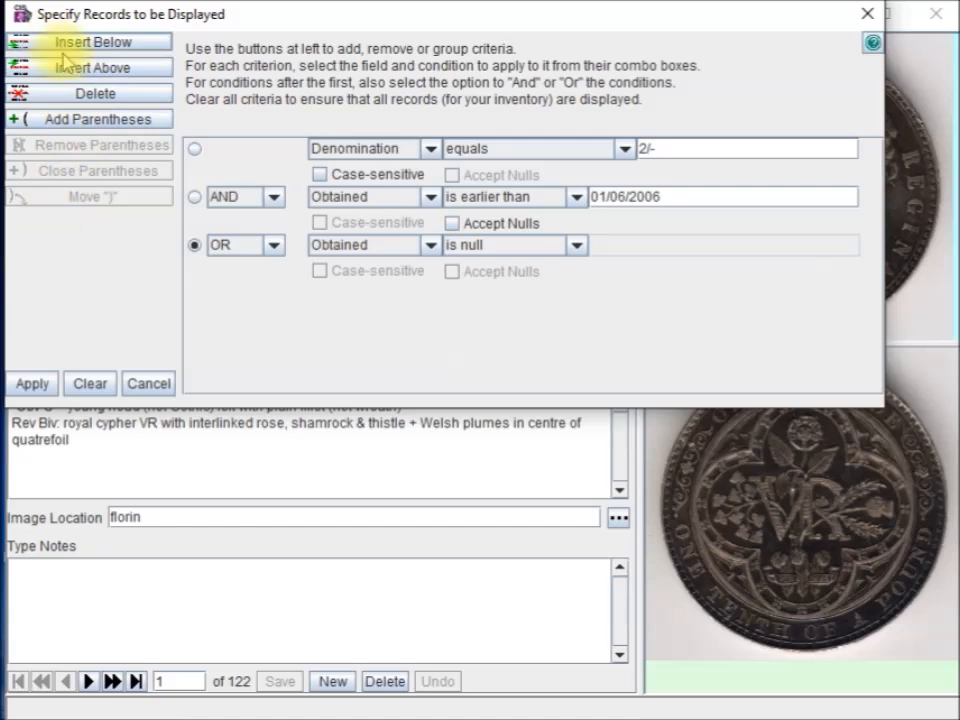
pyautogui.click(82, 94)
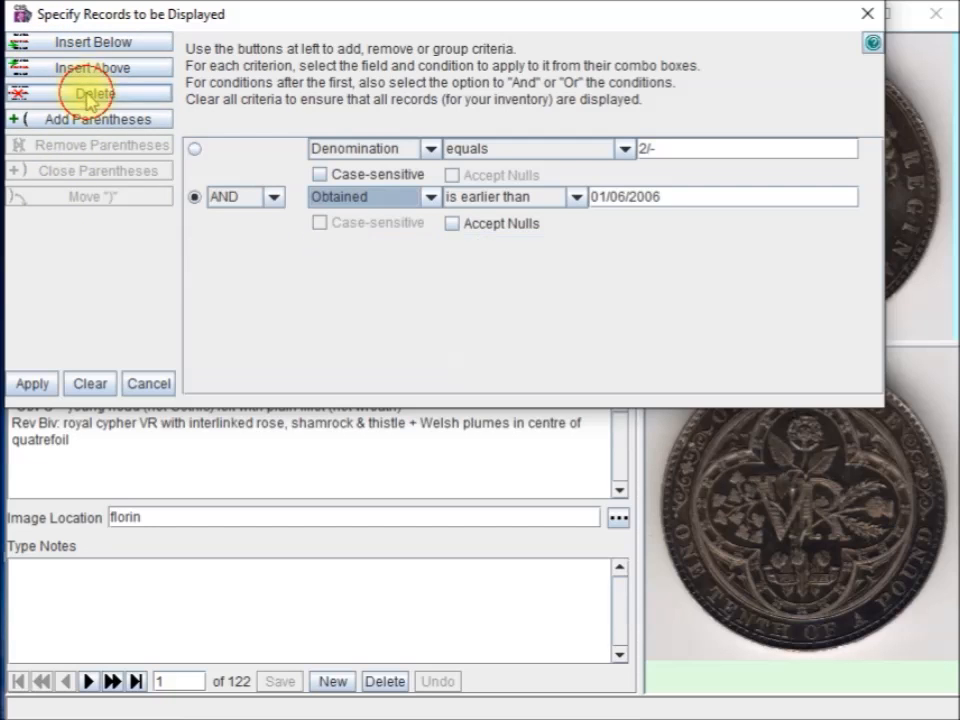
pyautogui.click(453, 226)
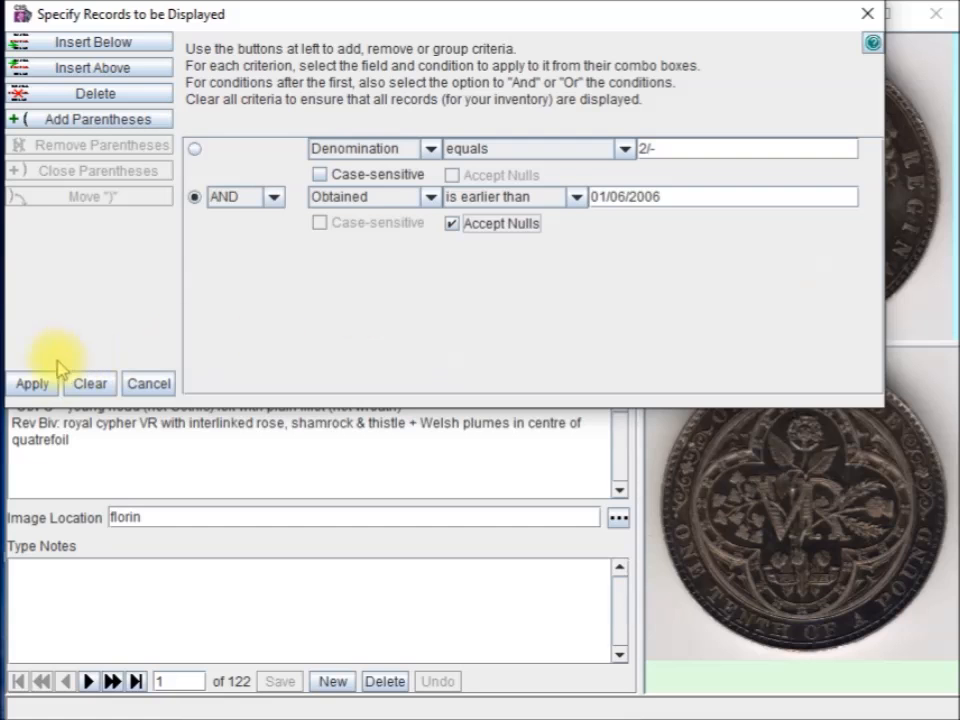
pyautogui.click(30, 384)
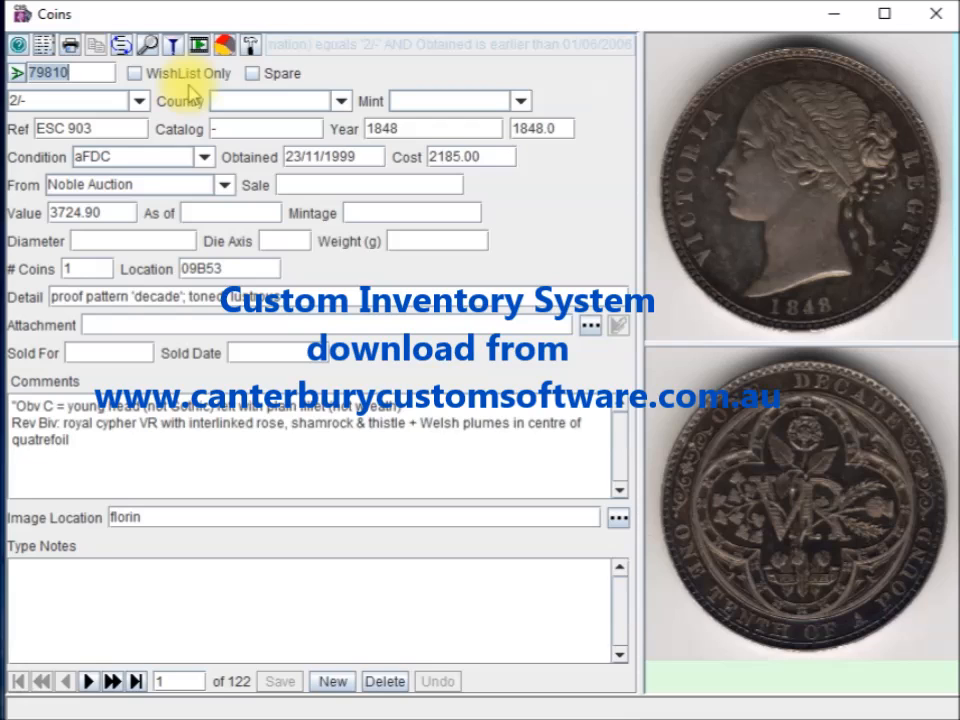
# Search the filtered inventory, landing on record 80018, the 1849 2/- coin marked SOLD
pyautogui.click(146, 46)
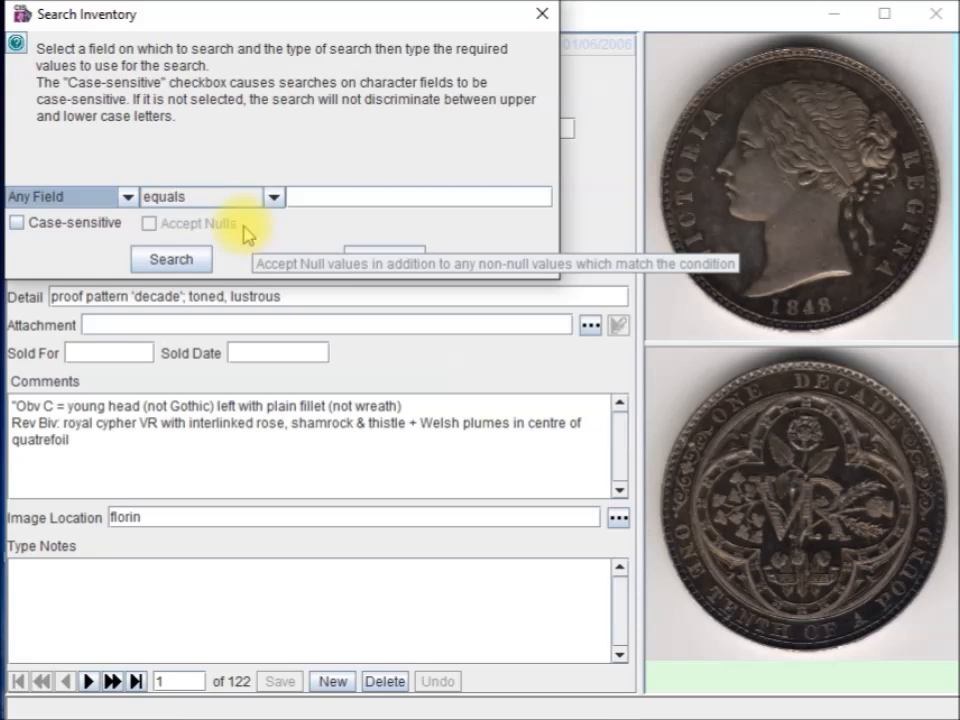
pyautogui.click(170, 259)
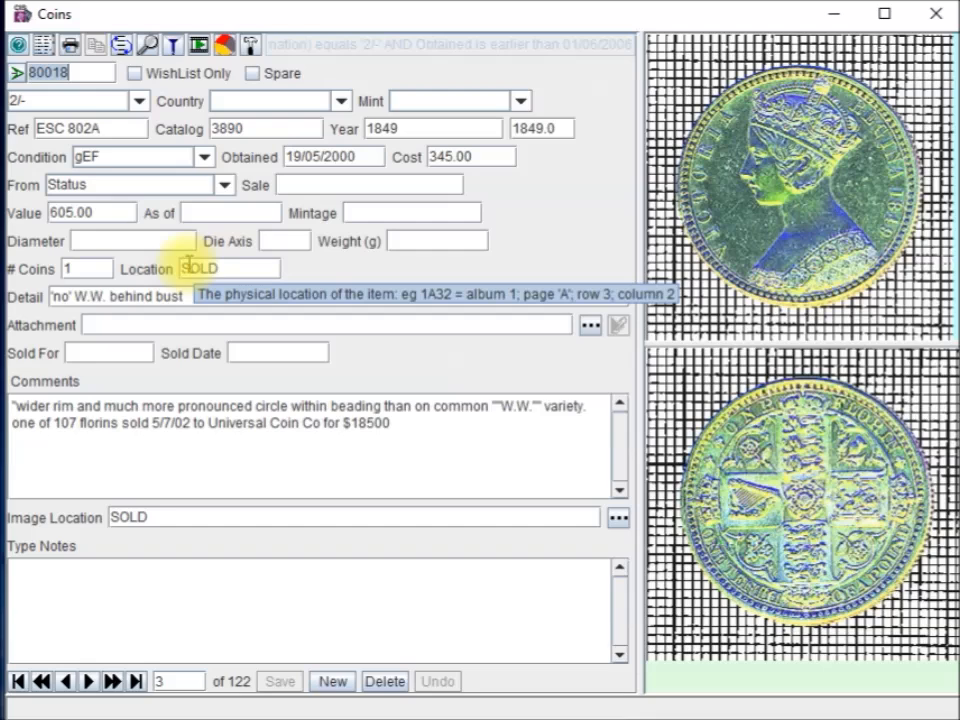